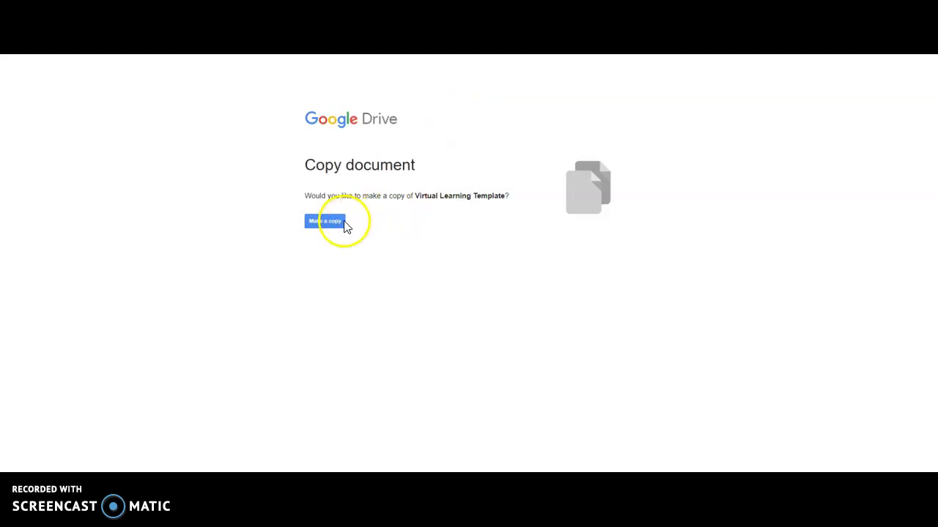
Step: Make a copy of the Virtual Learning Template and rename the copy "Week 1"
{"action": "left_click", "coordinate": [332, 223]}
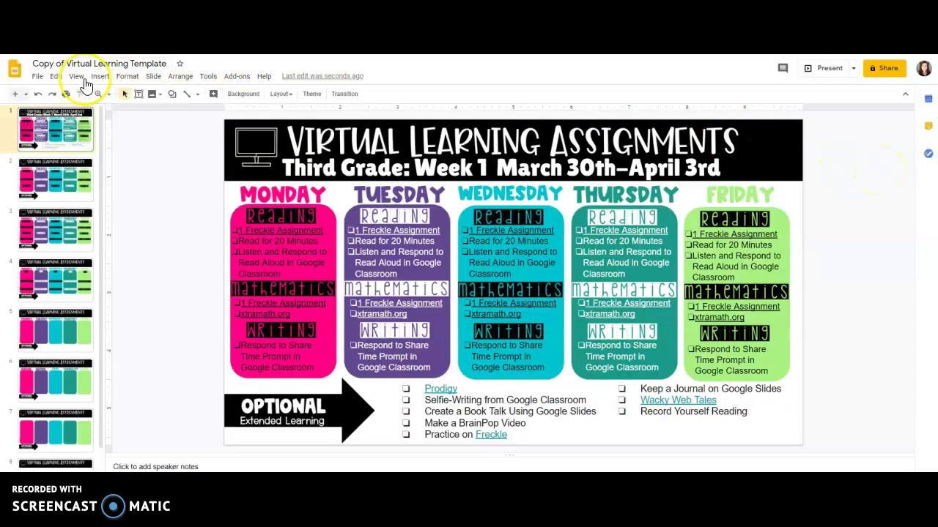
{"action": "left_click", "coordinate": [31, 63]}
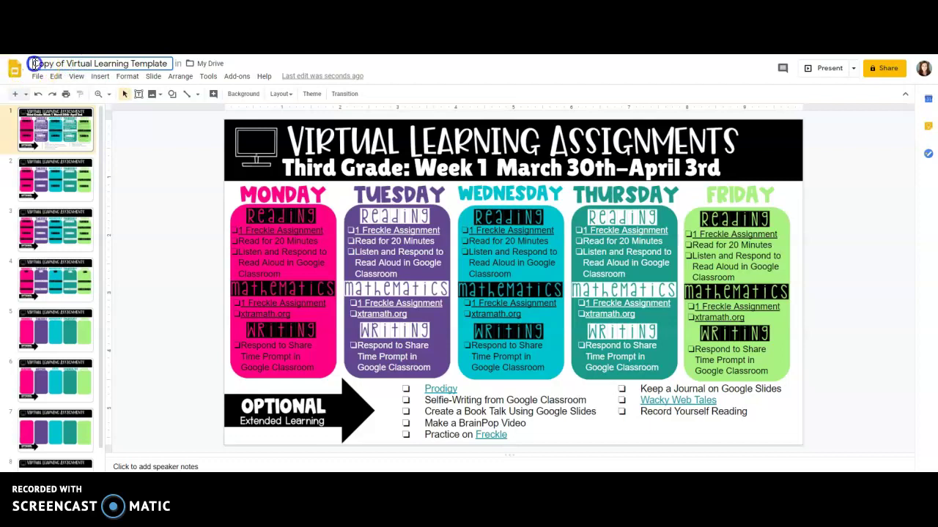
{"action": "type", "text": "Week 1"}
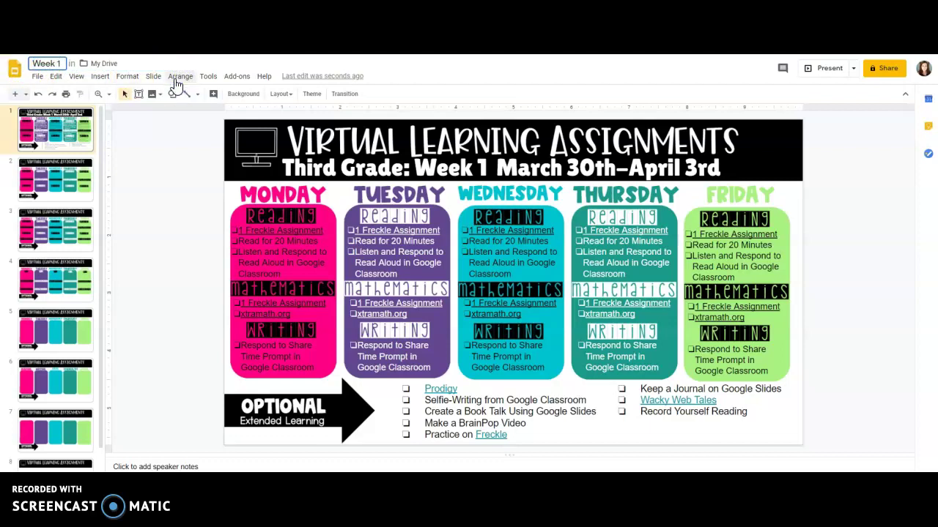
{"action": "left_click", "coordinate": [859, 183]}
Step: Look through the template's eight slides to compare the available layouts, ending back on the first slide
{"action": "key", "text": "Down"}
{"action": "key", "text": "Down"}
{"action": "key", "text": "Down"}
{"action": "key", "text": "Down"}
{"action": "key", "text": "Down"}
{"action": "key", "text": "Down"}
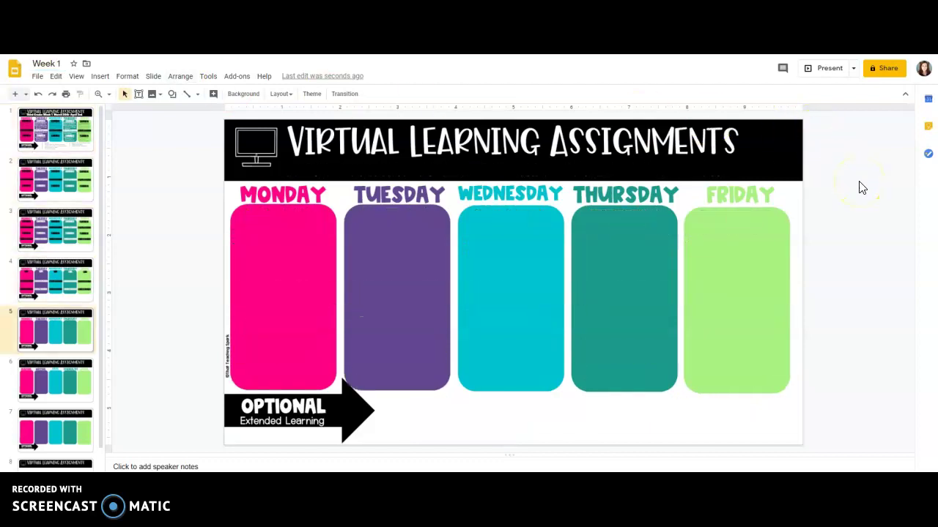
{"action": "key", "text": "Down"}
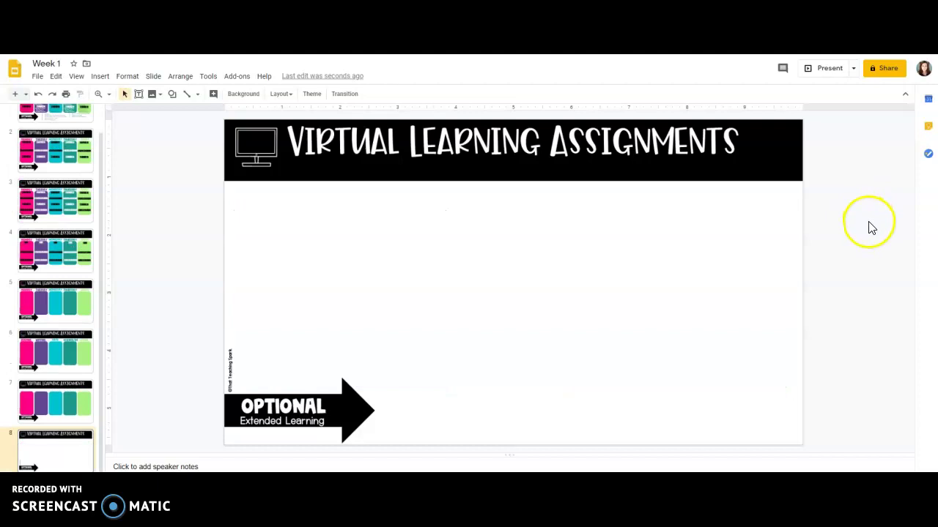
{"action": "key", "text": "Up"}
{"action": "key", "text": "Up"}
{"action": "key", "text": "Up"}
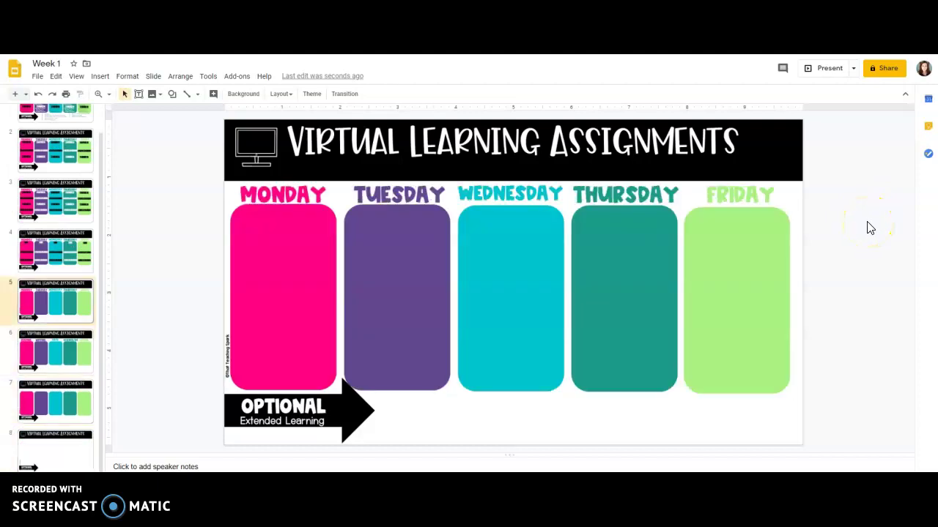
{"action": "key", "text": "Up"}
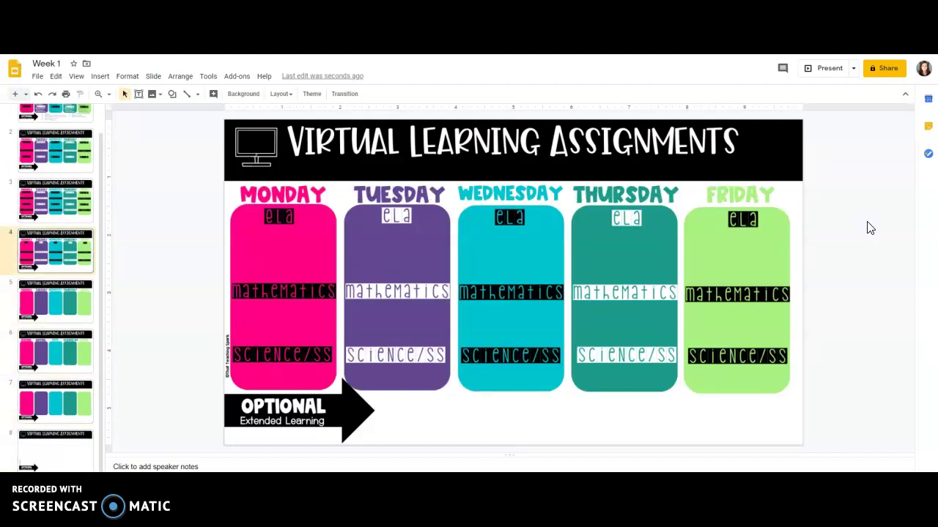
{"action": "key", "text": "Up"}
{"action": "key", "text": "Up"}
{"action": "key", "text": "Up"}
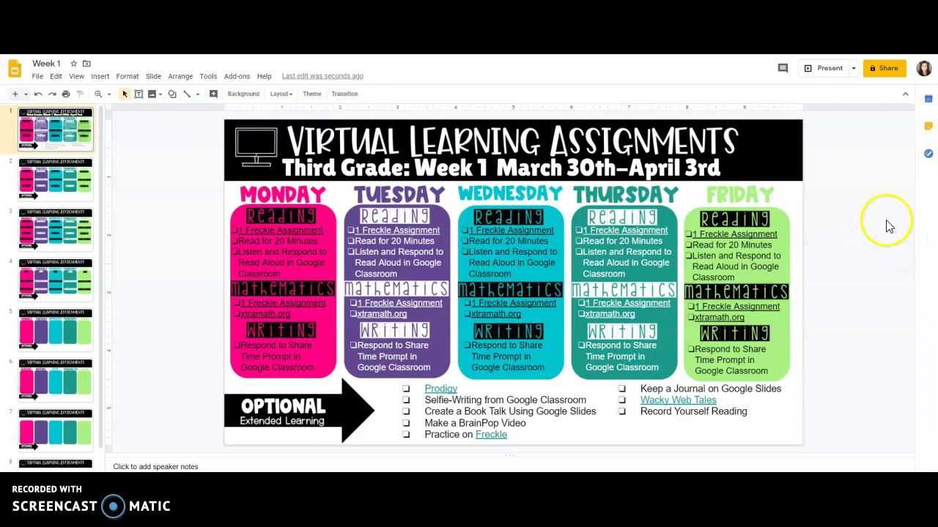
Step: Insert a text box under Monday's Reading heading on the second slide, spanning the column's width
{"action": "left_click", "coordinate": [279, 242]}
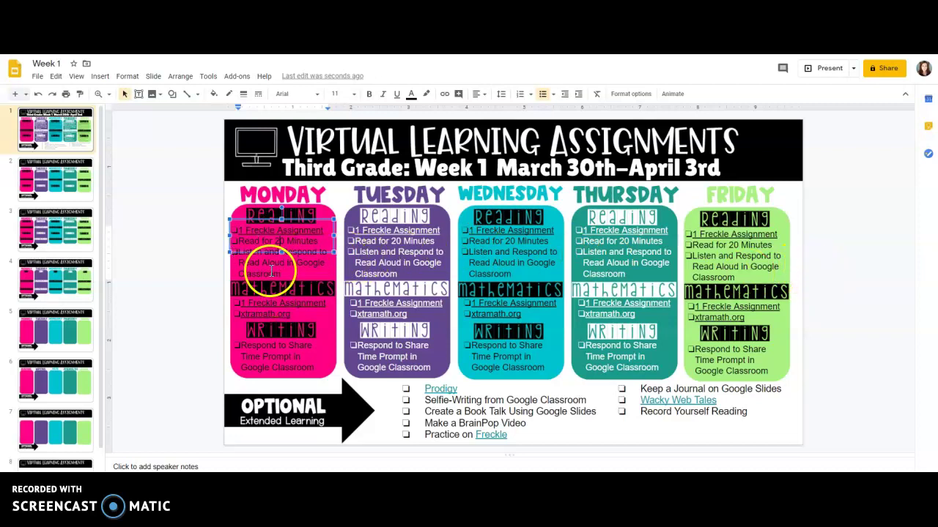
{"action": "key", "text": "Down"}
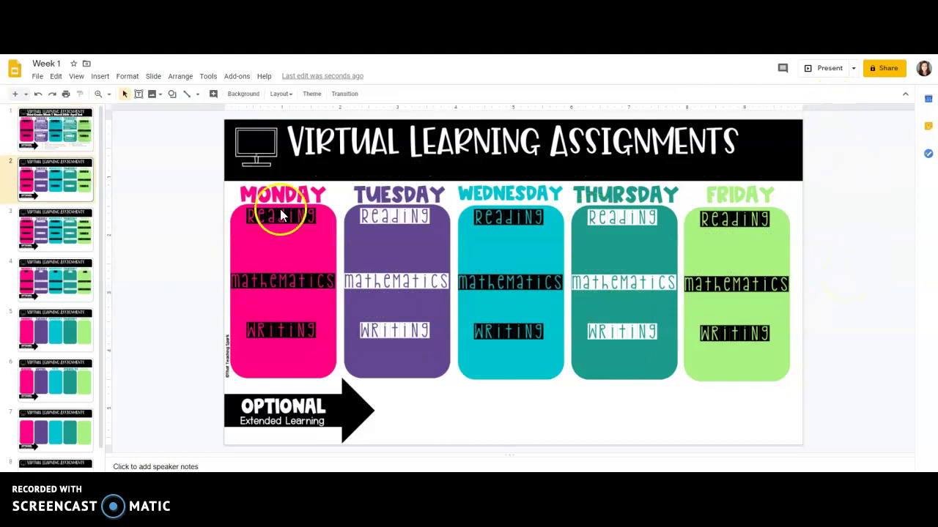
{"action": "key", "text": "Down"}
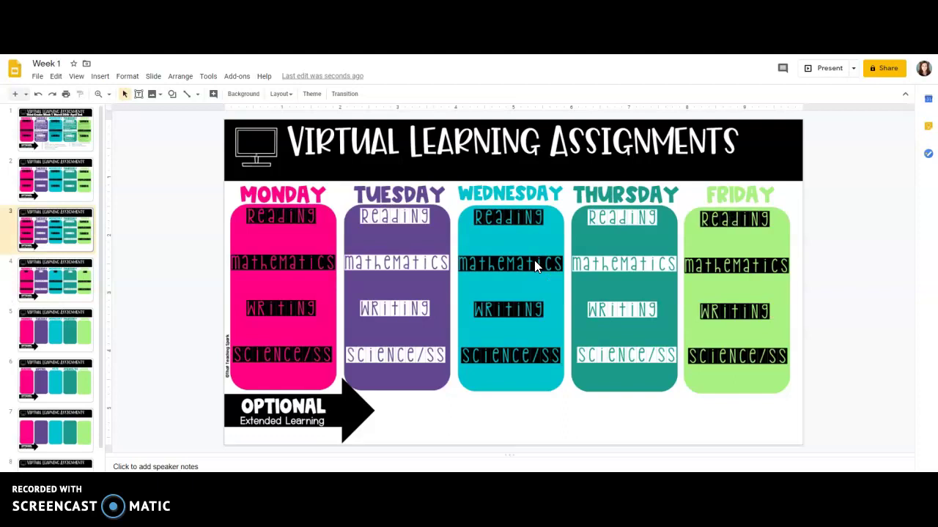
{"action": "key", "text": "Up"}
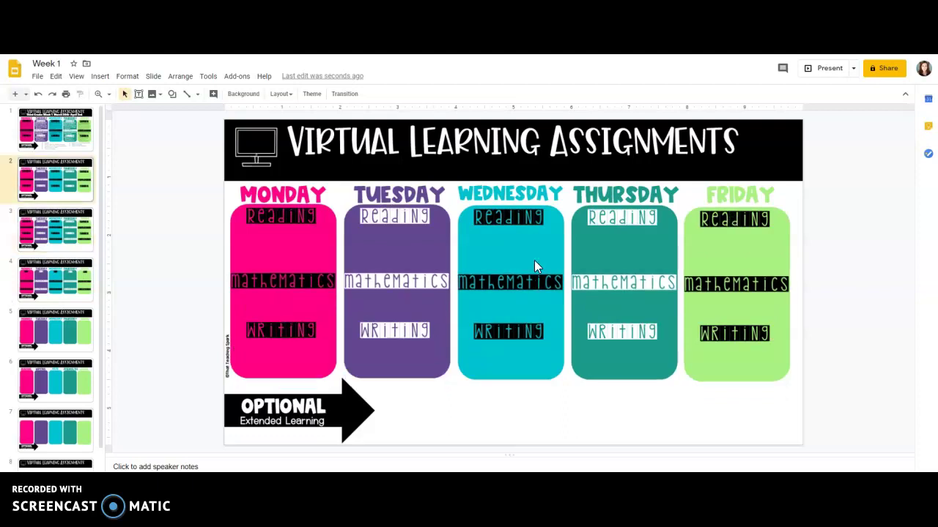
{"action": "left_click", "coordinate": [93, 77]}
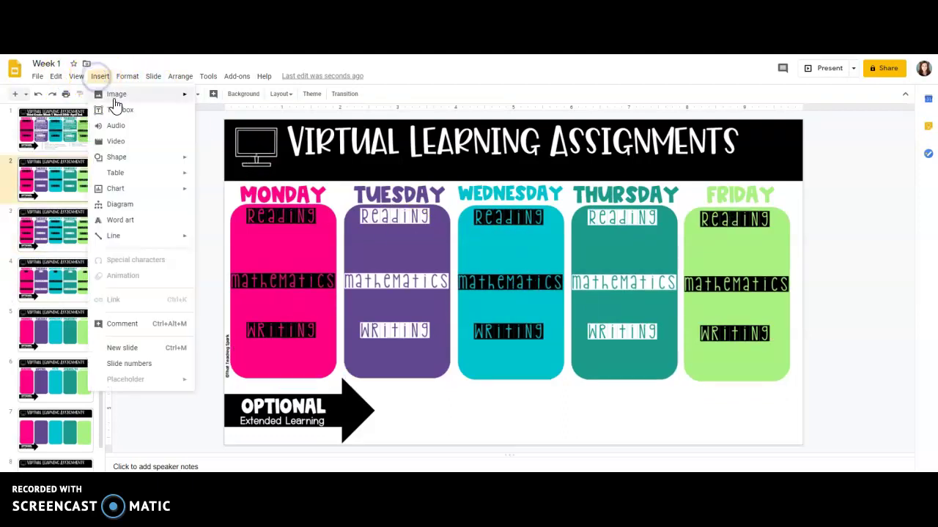
{"action": "left_click", "coordinate": [123, 110]}
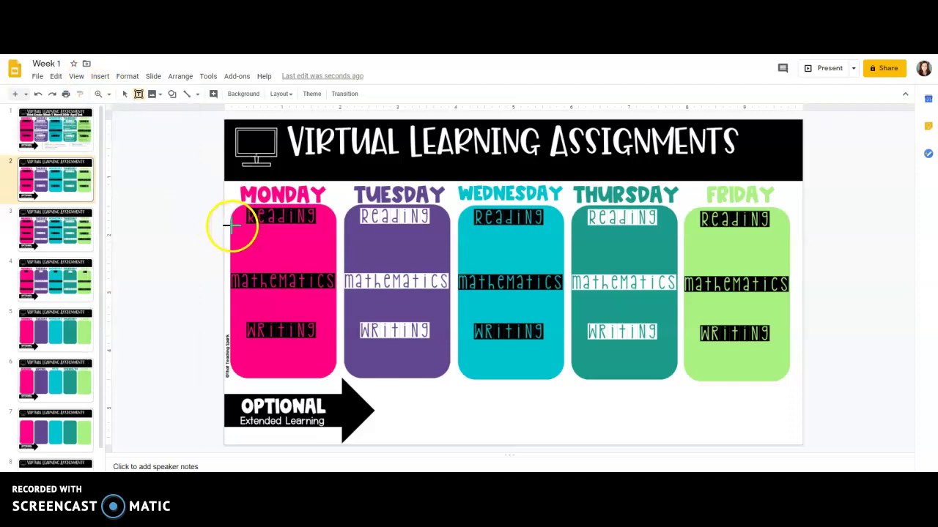
{"action": "left_click", "coordinate": [231, 227]}
{"action": "left_click_drag", "start_coordinate": [260, 270], "coordinate": [333, 266]}
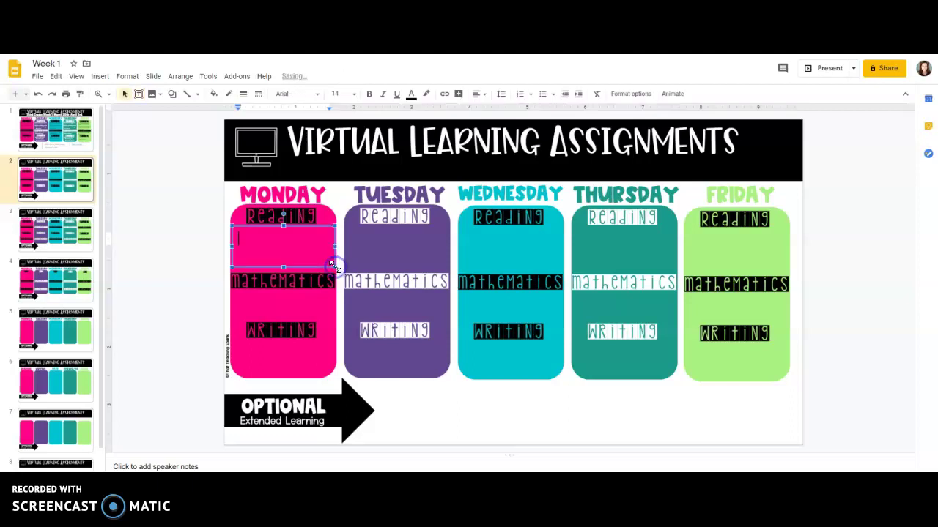
Step: Set the new text box's font size to 10 and enter "Read for 20 Minutes"
{"action": "left_click", "coordinate": [355, 93]}
{"action": "left_click", "coordinate": [339, 174]}
{"action": "left_click", "coordinate": [295, 227]}
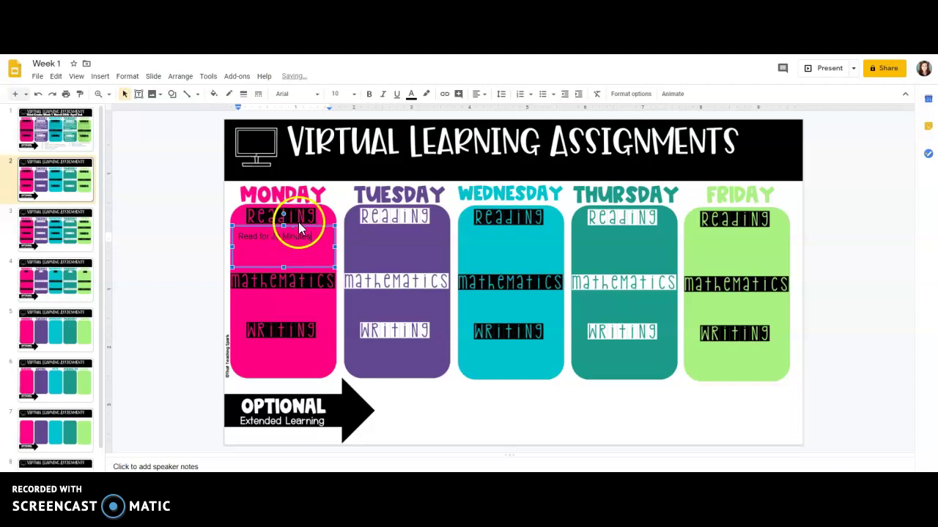
Step: Duplicate the "Read for 20 Minutes" text box under Monday's Mathematics heading and shorten the copy to end above the Writing heading
{"action": "right_click", "coordinate": [298, 226]}
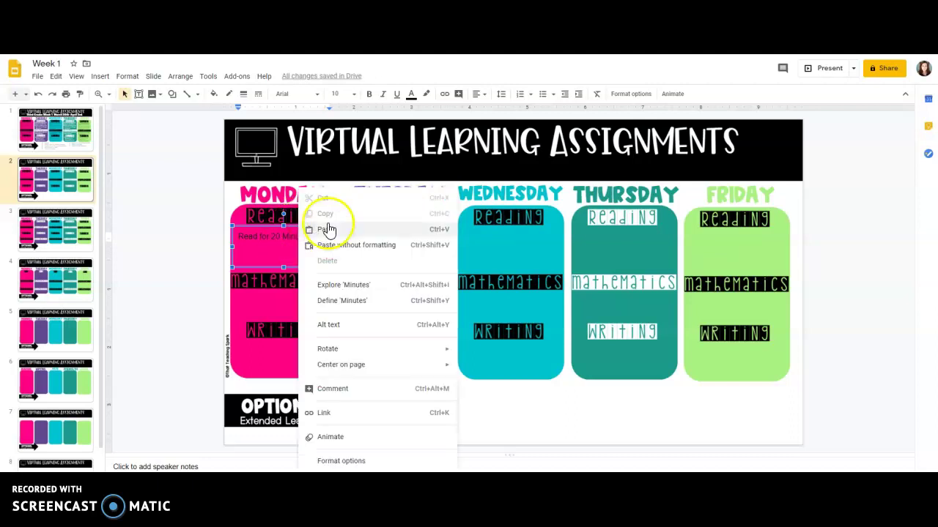
{"action": "left_click", "coordinate": [265, 226]}
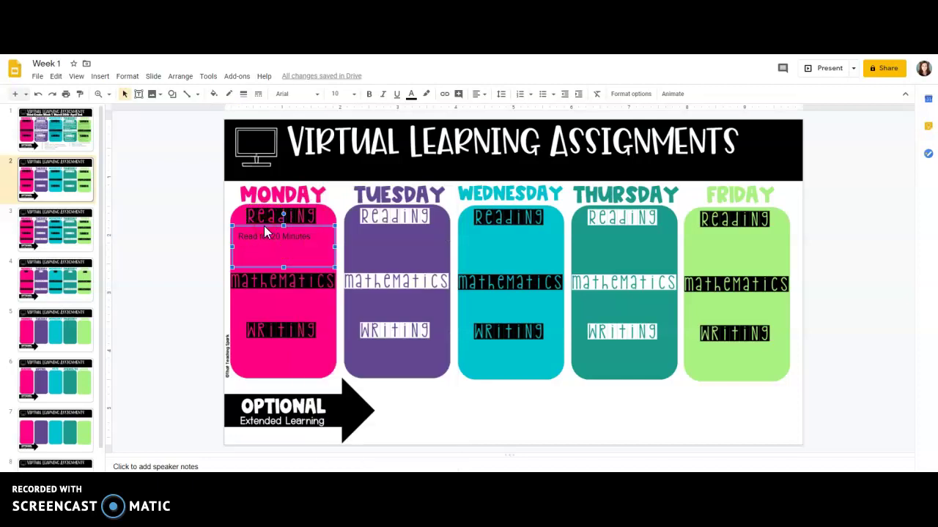
{"action": "left_click", "coordinate": [304, 233]}
{"action": "left_click", "coordinate": [55, 76]}
{"action": "left_click", "coordinate": [77, 150]}
{"action": "left_click", "coordinate": [55, 76]}
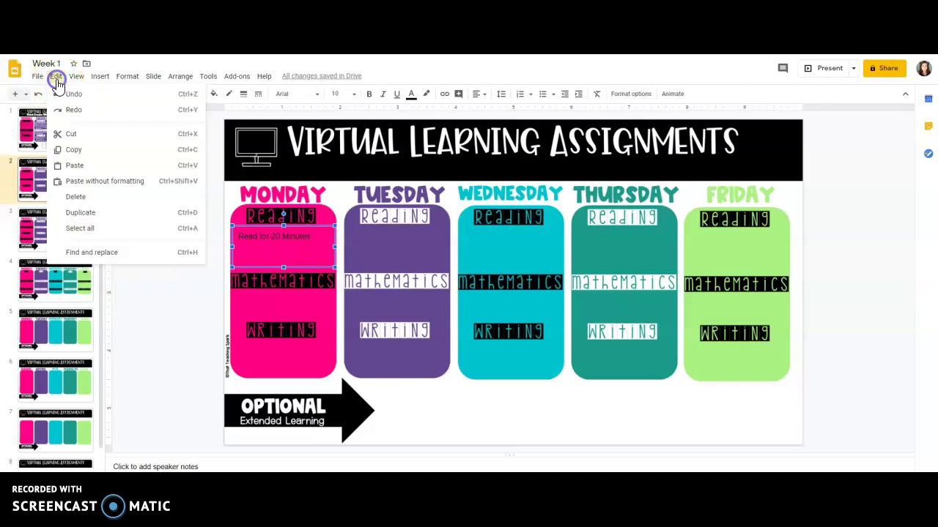
{"action": "left_click", "coordinate": [84, 163]}
{"action": "left_click_drag", "start_coordinate": [325, 237], "coordinate": [316, 291]}
{"action": "left_click", "coordinate": [288, 330]}
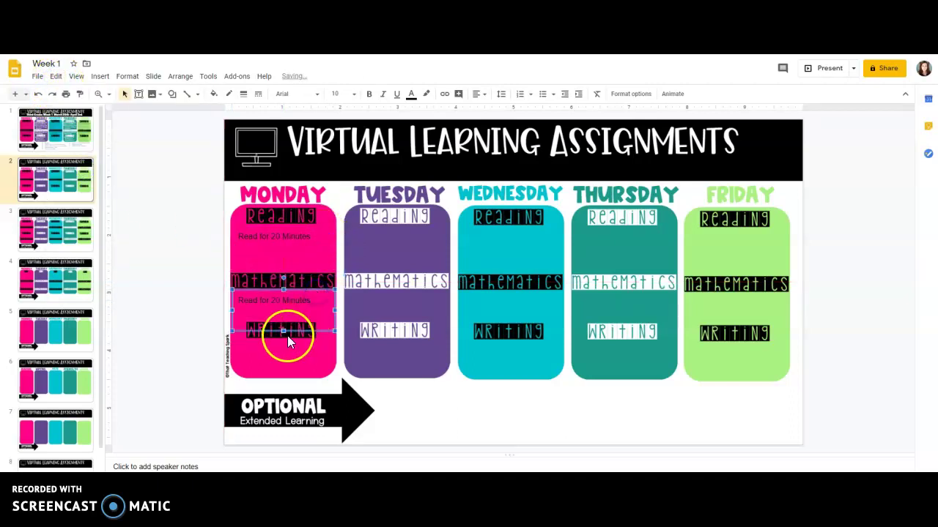
{"action": "left_click_drag", "start_coordinate": [282, 315], "coordinate": [283, 319]}
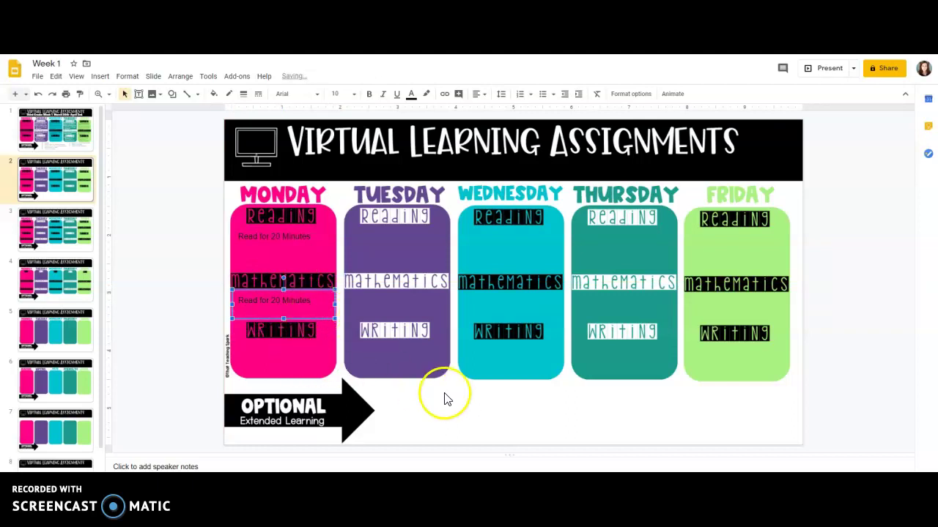
Step: Paste the copied text box at the top of the Monday column on the fifth slide
{"action": "scroll", "coordinate": [868, 339], "scroll_direction": "down", "scroll_amount": 3}
{"action": "scroll", "coordinate": [869, 329], "scroll_direction": "down", "scroll_amount": 4}
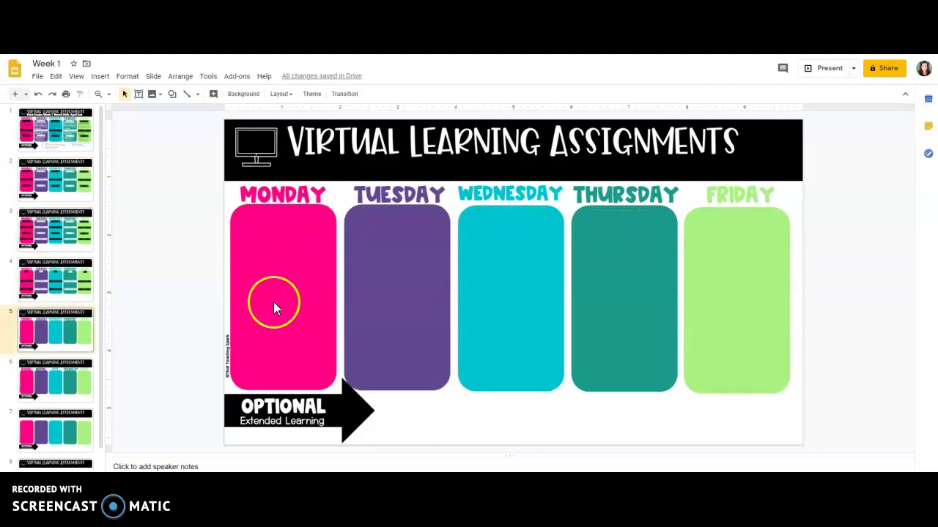
{"action": "right_click", "coordinate": [178, 243]}
{"action": "left_click", "coordinate": [208, 285]}
Step: Format the pasted text as bold Luckiest Guy at size 18
{"action": "left_click_drag", "start_coordinate": [327, 241], "coordinate": [227, 219]}
{"action": "left_click", "coordinate": [369, 94]}
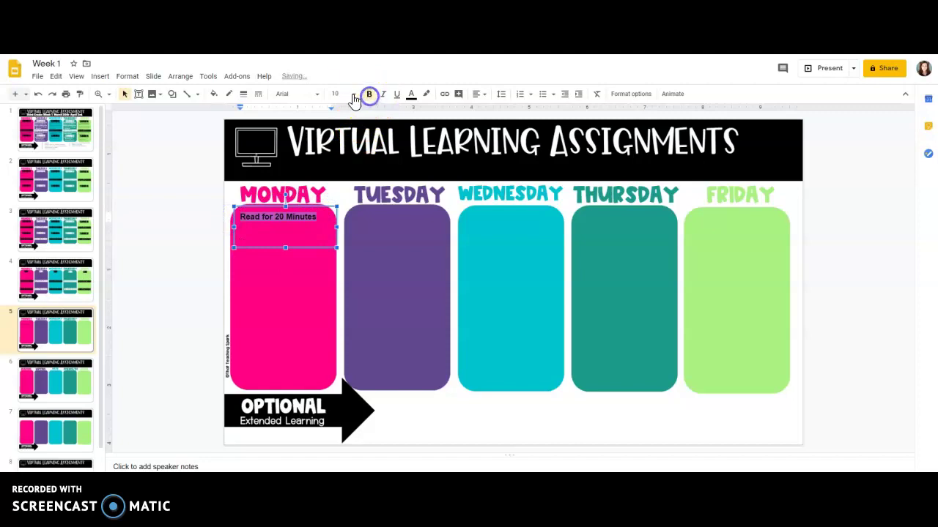
{"action": "left_click", "coordinate": [317, 94]}
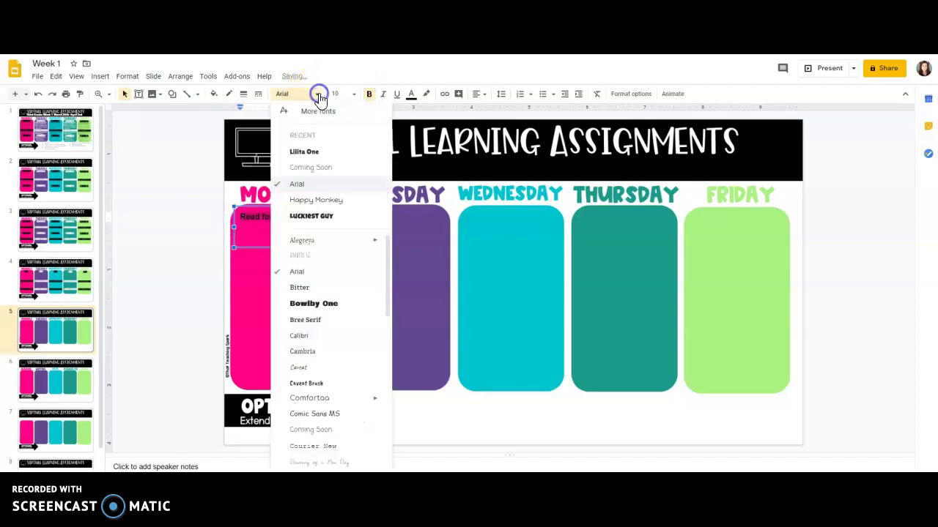
{"action": "left_click", "coordinate": [315, 216]}
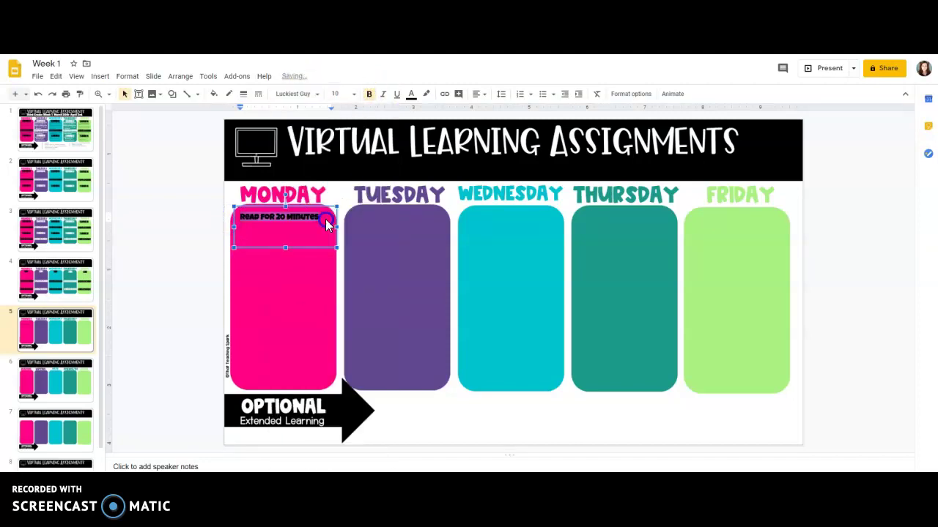
{"action": "left_click", "coordinate": [353, 94]}
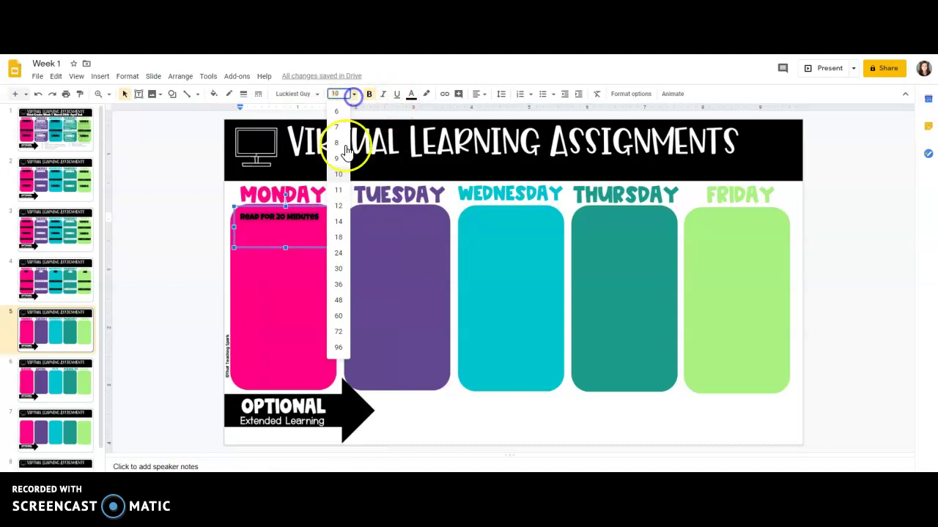
{"action": "left_click", "coordinate": [338, 237]}
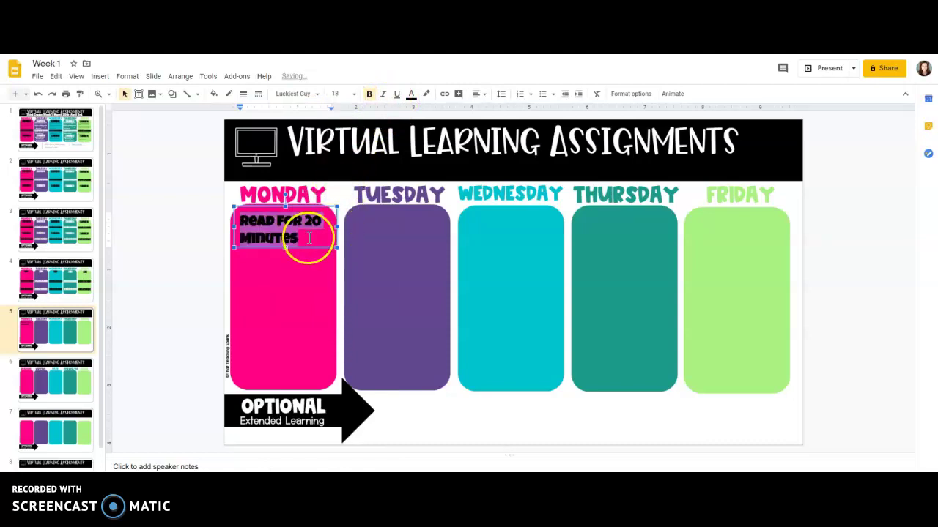
Step: Replace the text with a centred "Reading" heading and shorten its text box to fit the single line
{"action": "type", "text": "Reading"}
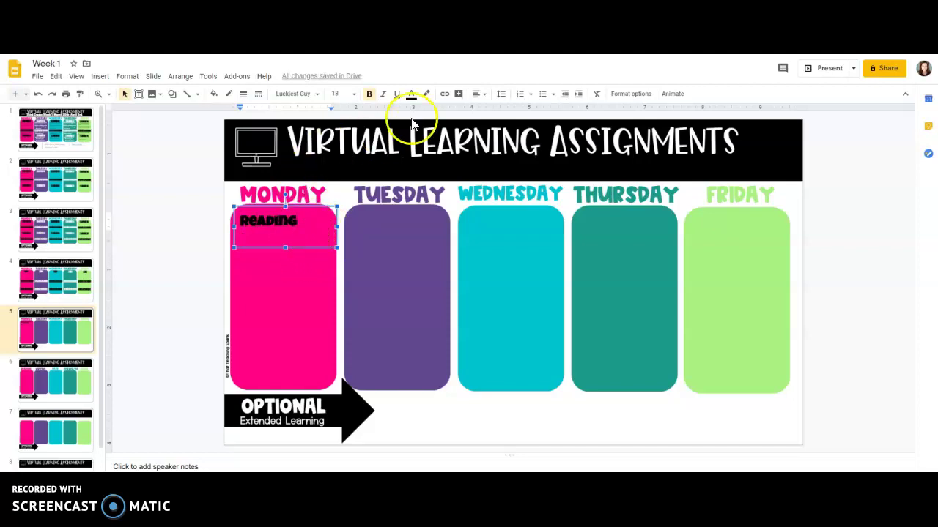
{"action": "left_click", "coordinate": [477, 93]}
{"action": "left_click", "coordinate": [492, 108]}
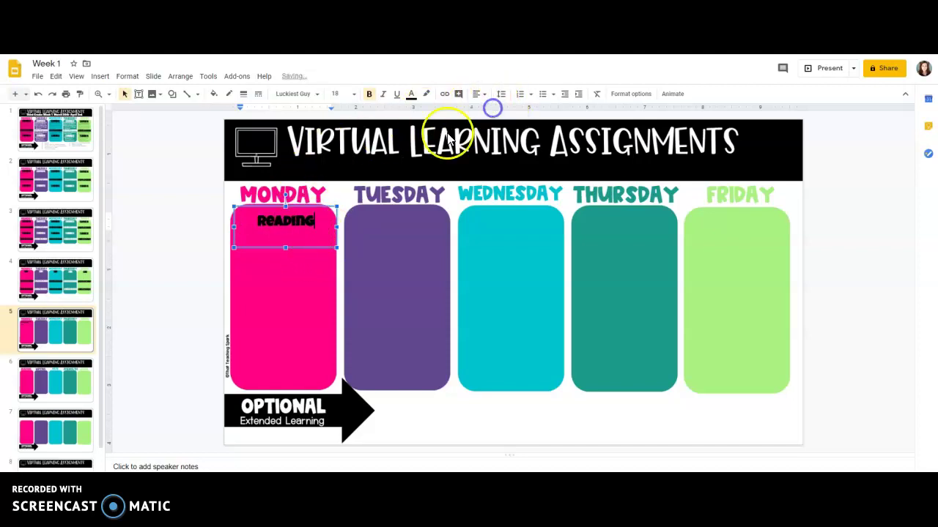
{"action": "left_click_drag", "start_coordinate": [286, 247], "coordinate": [287, 233]}
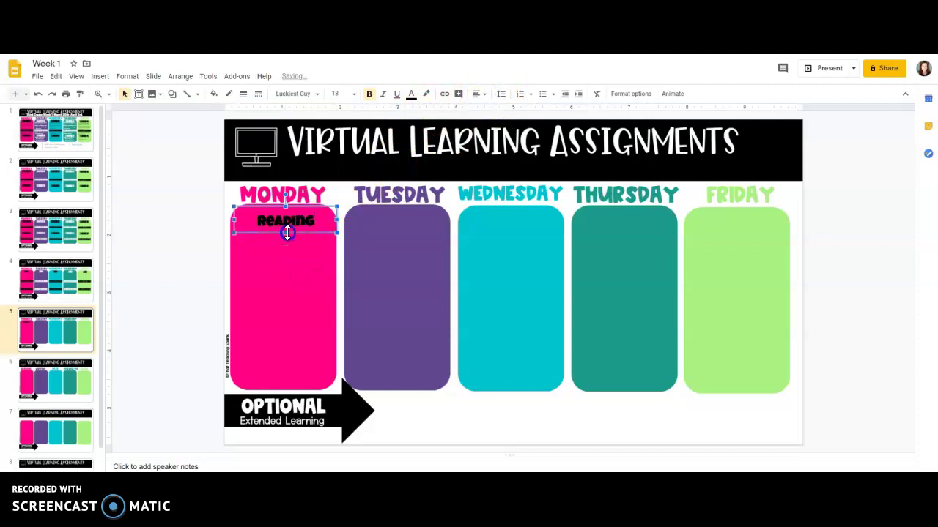
Step: Review the subject-column and blank layouts on slides six to eight and return toward the start of the deck
{"action": "left_click", "coordinate": [797, 314]}
{"action": "key", "text": "Down"}
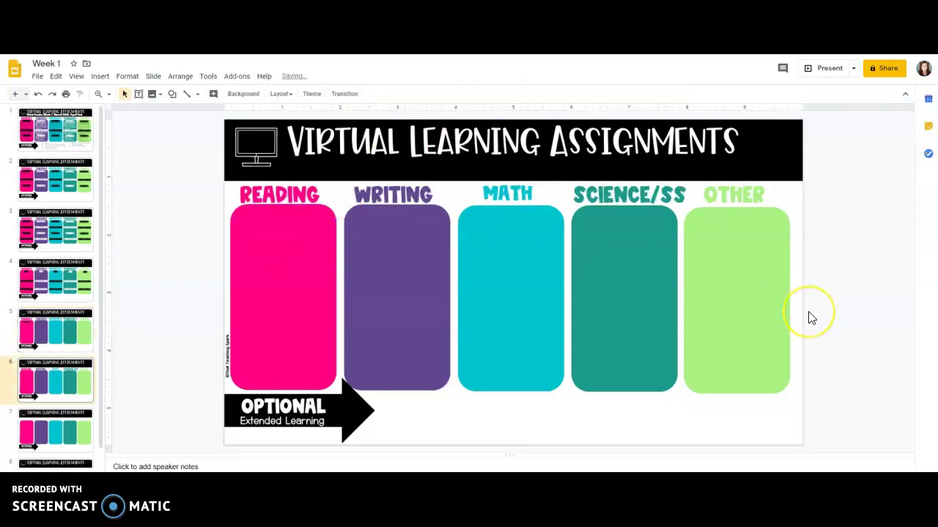
{"action": "key", "text": "Down"}
{"action": "key", "text": "Down"}
{"action": "key", "text": "Up"}
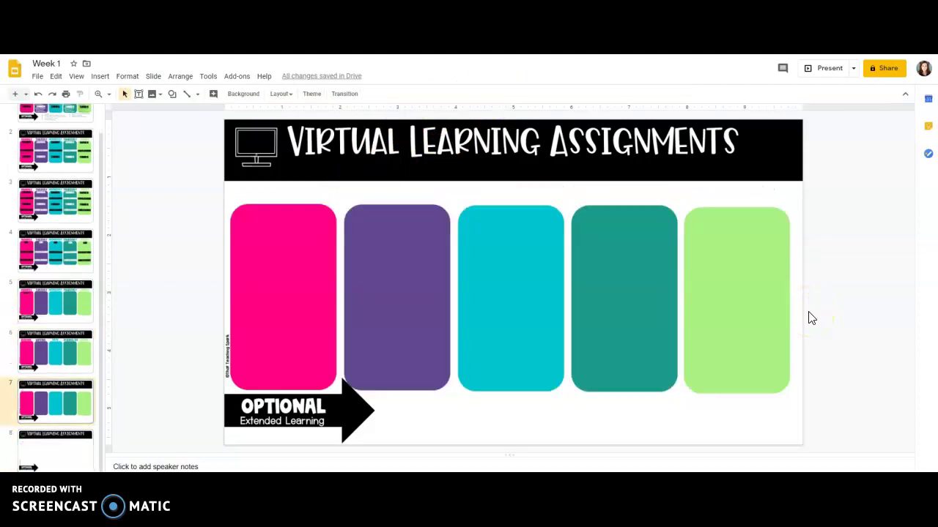
{"action": "key", "text": "Up"}
{"action": "key", "text": "Up"}
{"action": "key", "text": "Up"}
{"action": "key", "text": "Up"}
{"action": "key", "text": "Up"}
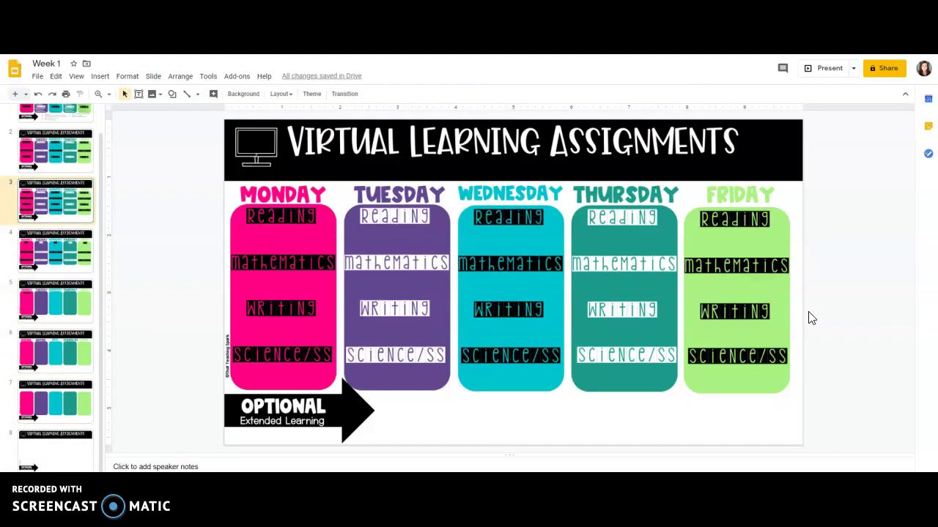
Step: Show the link behind Monday's "1 Freckle Assignment" item on the first slide
{"action": "key", "text": "Up"}
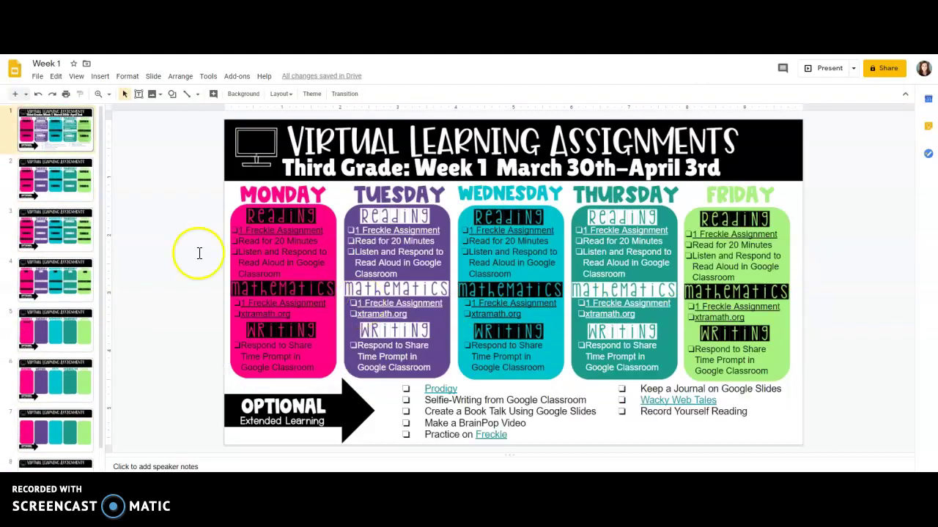
{"action": "left_click", "coordinate": [272, 233]}
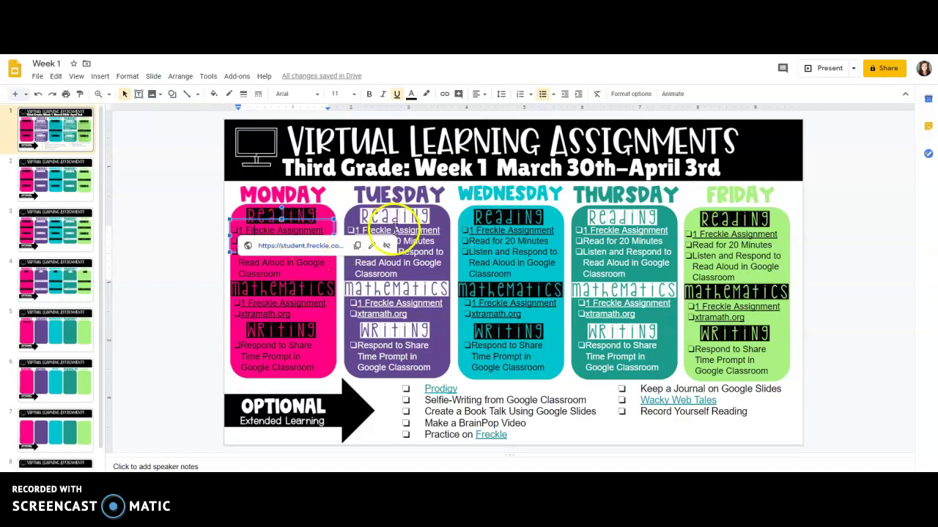
Step: Show the link behind Tuesday's "1 Freckle Assignment" reading item on the first slide
{"action": "left_click", "coordinate": [405, 232]}
{"action": "left_click", "coordinate": [388, 233]}
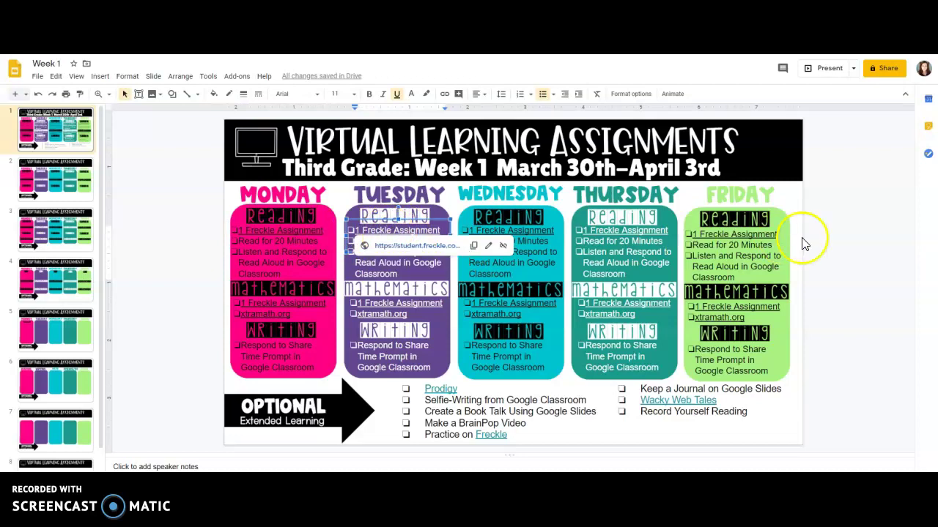
{"action": "left_click", "coordinate": [852, 234]}
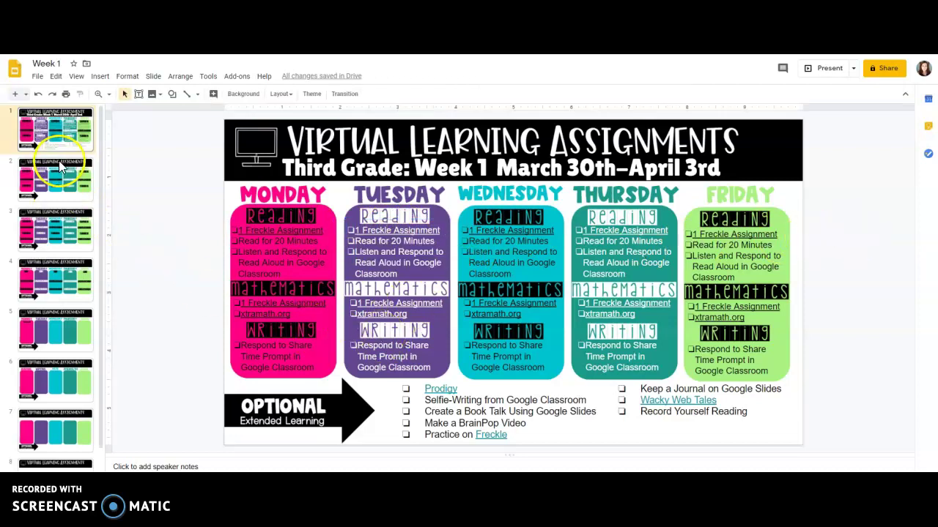
Step: On slide 2, add the line "Complete Freckle Assignment" below "Read for 20 Minutes" in Monday's Reading section
{"action": "left_click", "coordinate": [76, 196]}
{"action": "left_click", "coordinate": [309, 235]}
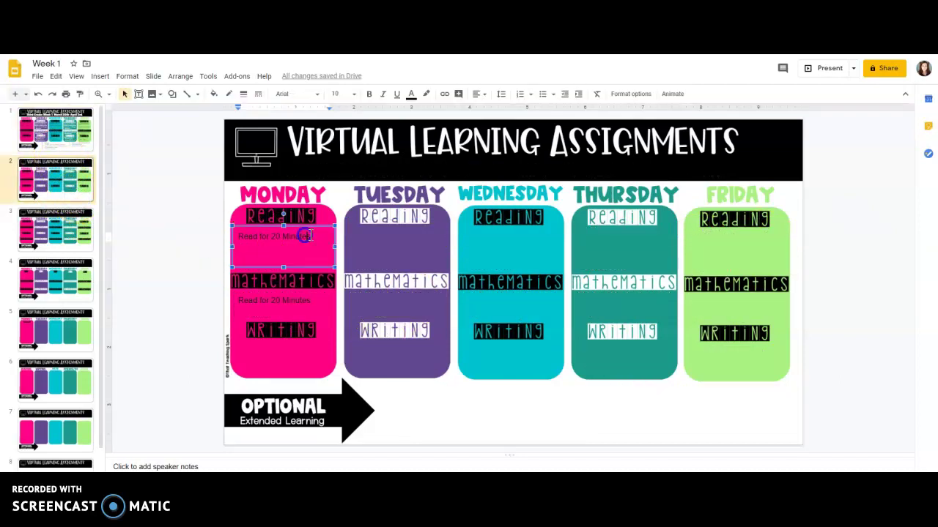
{"action": "key", "text": "Return"}
{"action": "type", "text": "Complete Freckle Assignment"}
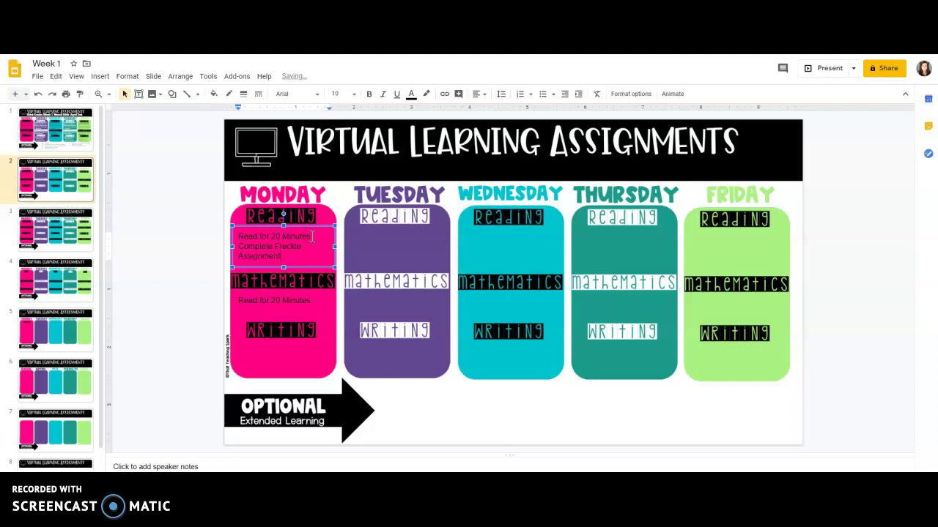
Step: Begin a link on the "Complete Freckle Assignment" text and copy the web address of the Freckle student login page
{"action": "left_click_drag", "start_coordinate": [307, 257], "coordinate": [236, 247]}
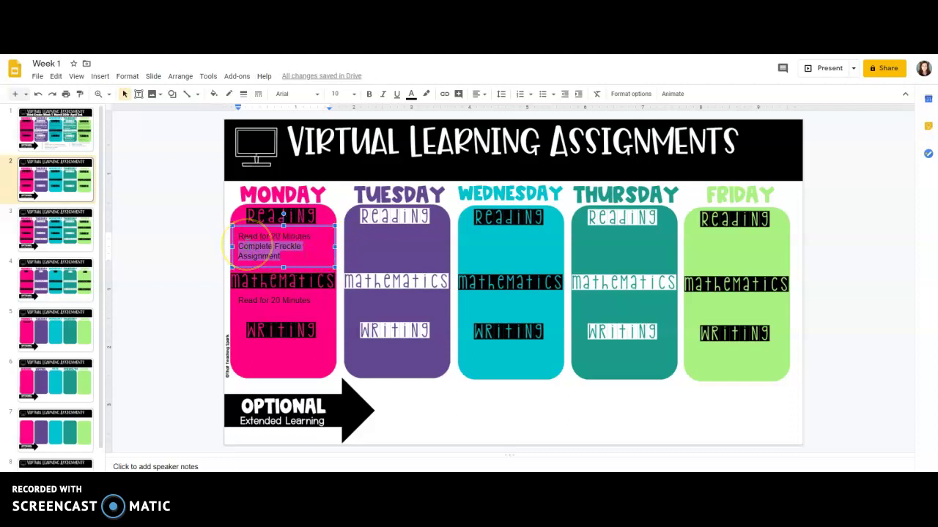
{"action": "right_click", "coordinate": [258, 248]}
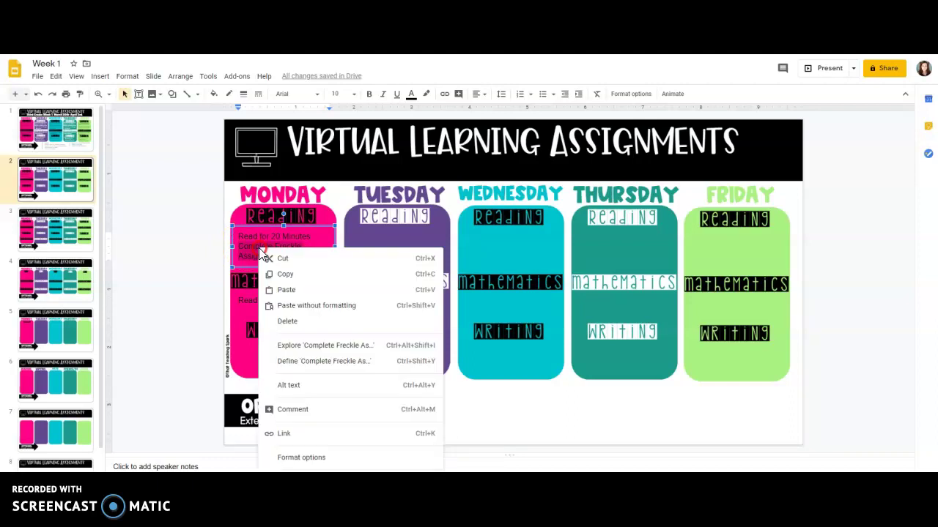
{"action": "left_click", "coordinate": [293, 443]}
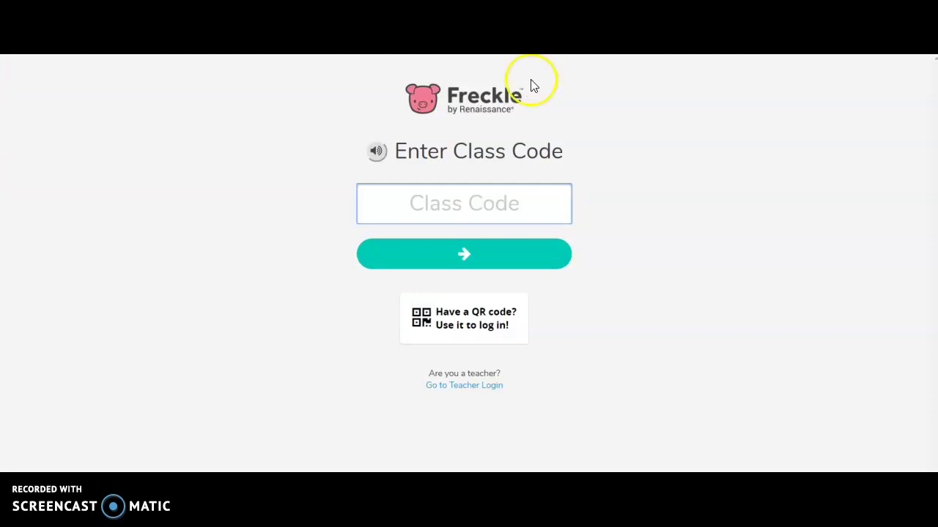
{"action": "left_click", "coordinate": [464, 198]}
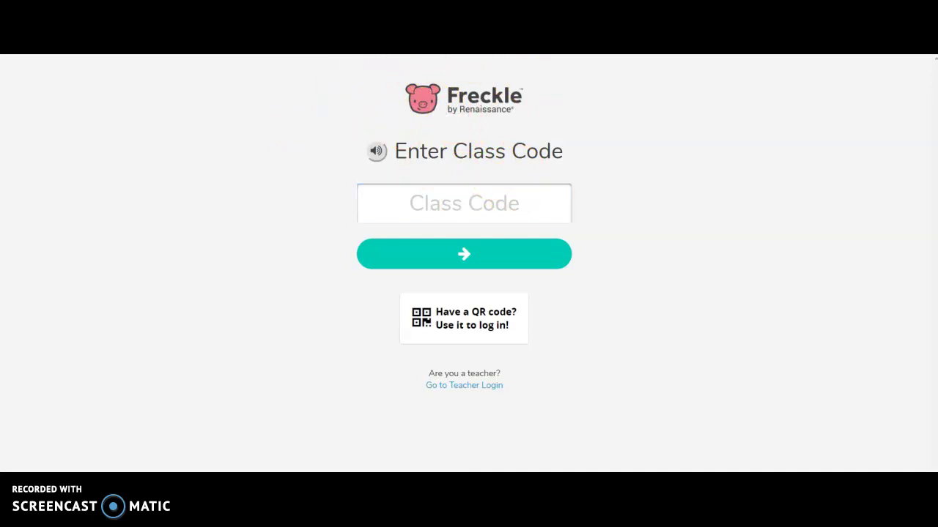
{"action": "right_click", "coordinate": [131, 53]}
{"action": "left_click", "coordinate": [176, 90]}
{"action": "left_click", "coordinate": [220, 45]}
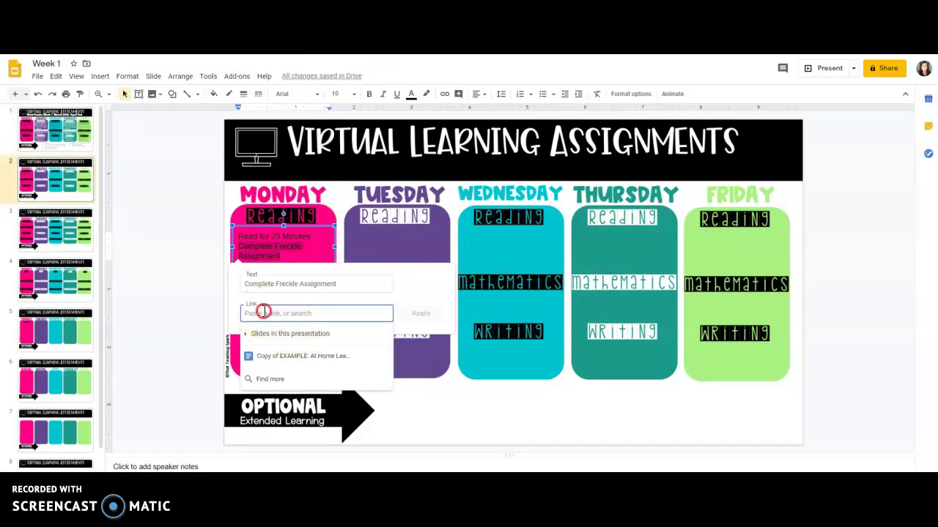
{"action": "right_click", "coordinate": [264, 313]}
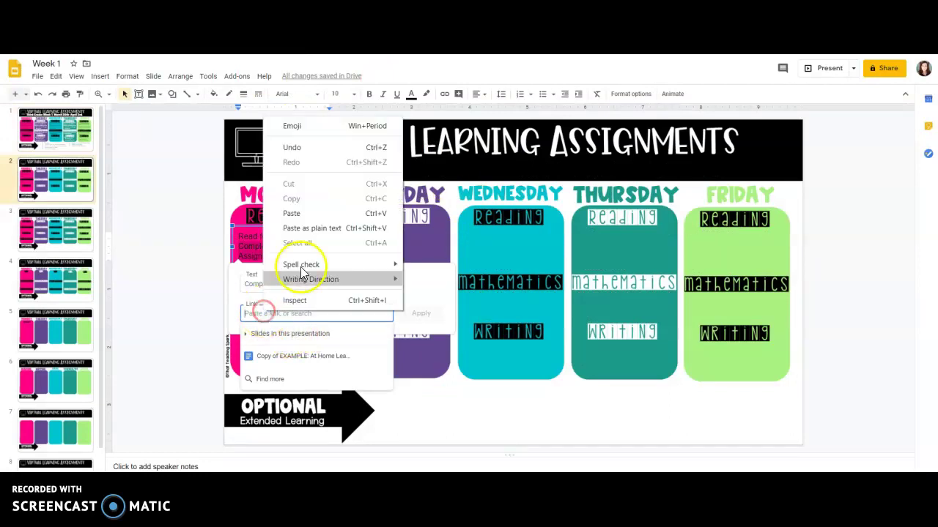
{"action": "left_click", "coordinate": [311, 215]}
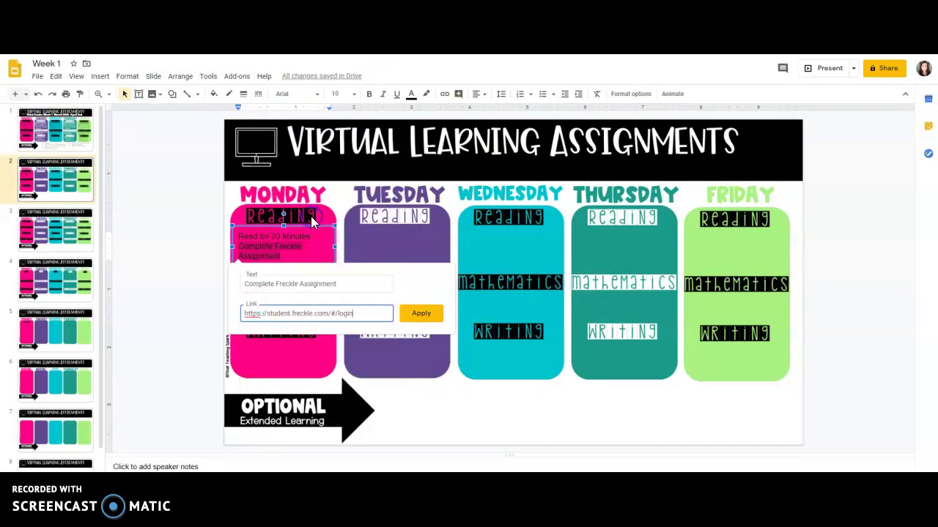
{"action": "left_click", "coordinate": [423, 314]}
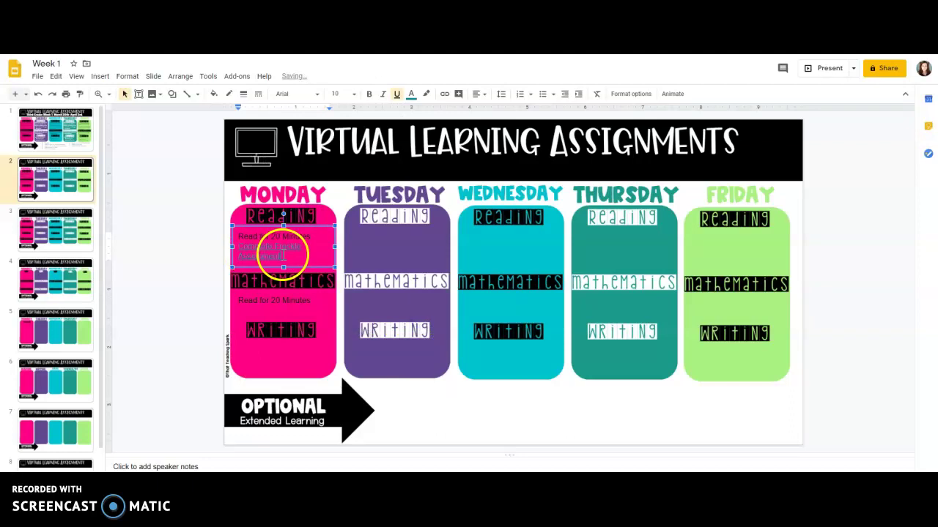
{"action": "left_click", "coordinate": [421, 412]}
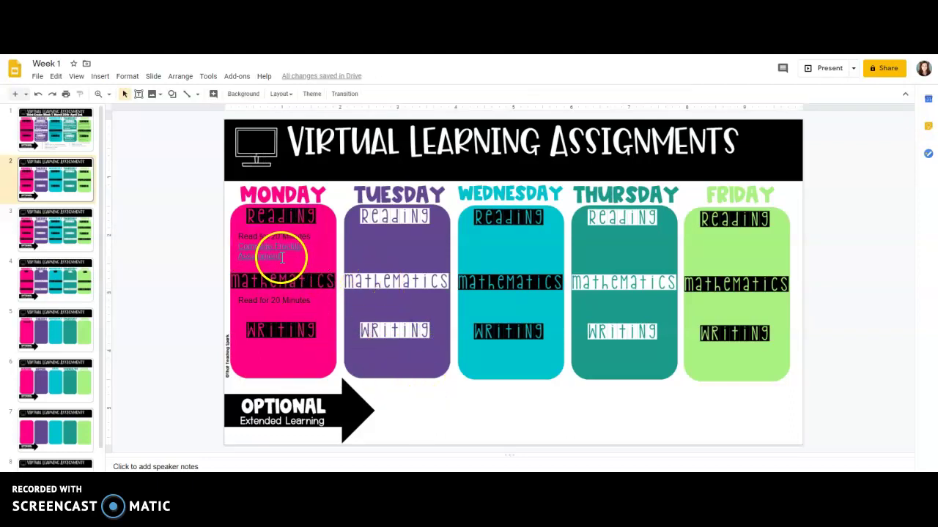
Step: Colour the linked "Complete Freckle Assignment" text black and check the link behind it
{"action": "left_click_drag", "start_coordinate": [279, 258], "coordinate": [246, 249]}
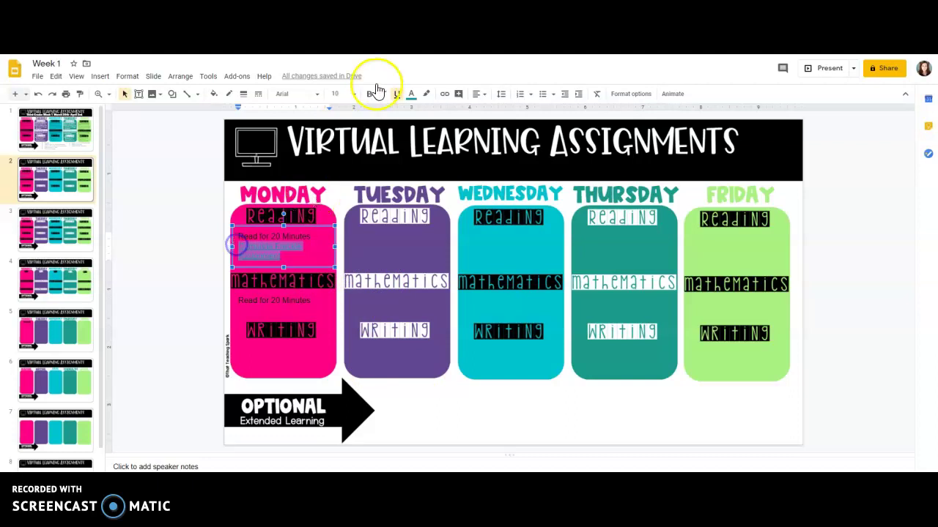
{"action": "left_click", "coordinate": [411, 95]}
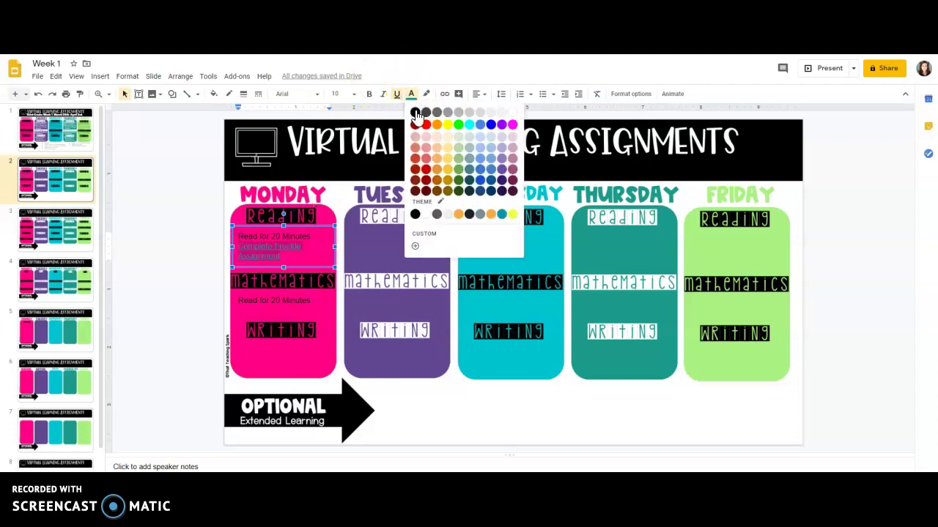
{"action": "left_click", "coordinate": [415, 114]}
{"action": "left_click", "coordinate": [430, 401]}
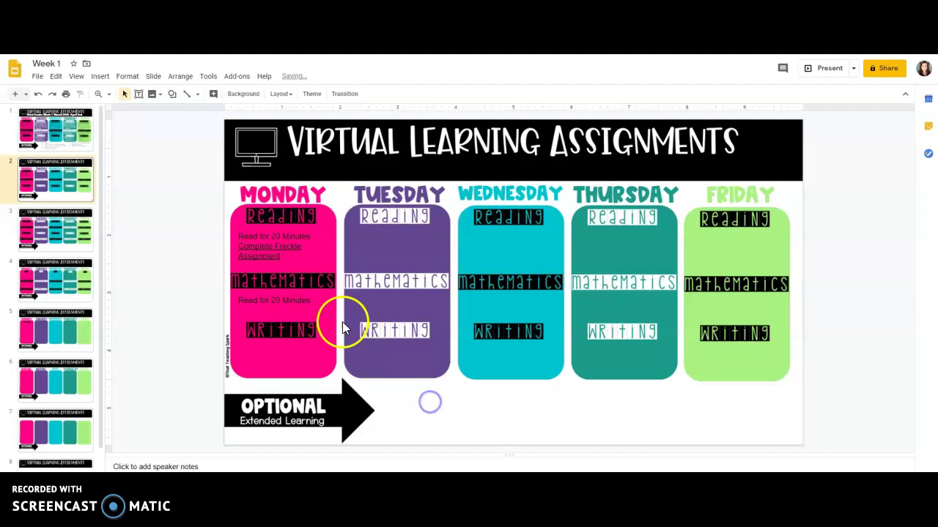
{"action": "left_click", "coordinate": [276, 249]}
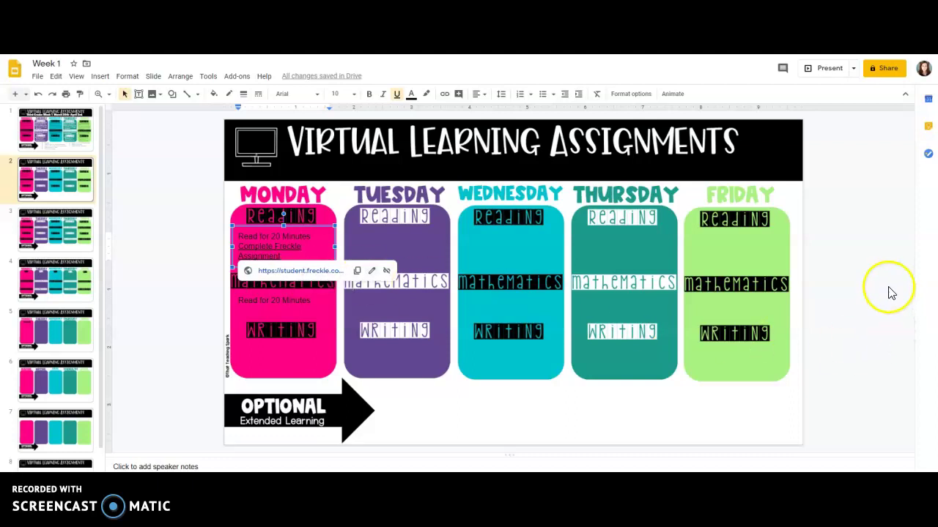
{"action": "left_click", "coordinate": [840, 264]}
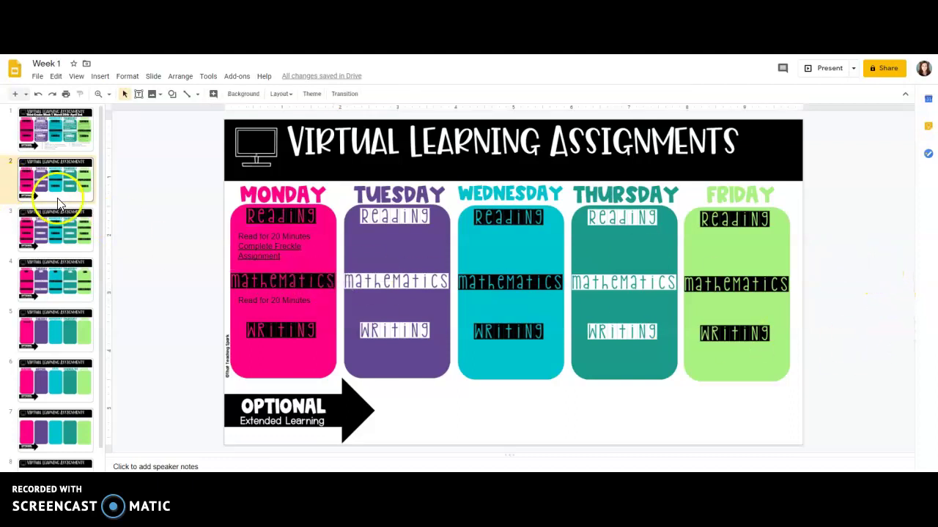
Step: Remove the unused template slides 2 through 8, keeping only the completed Week 1 slide
{"action": "scroll", "coordinate": [60, 203], "scroll_direction": "down", "scroll_amount": 1}
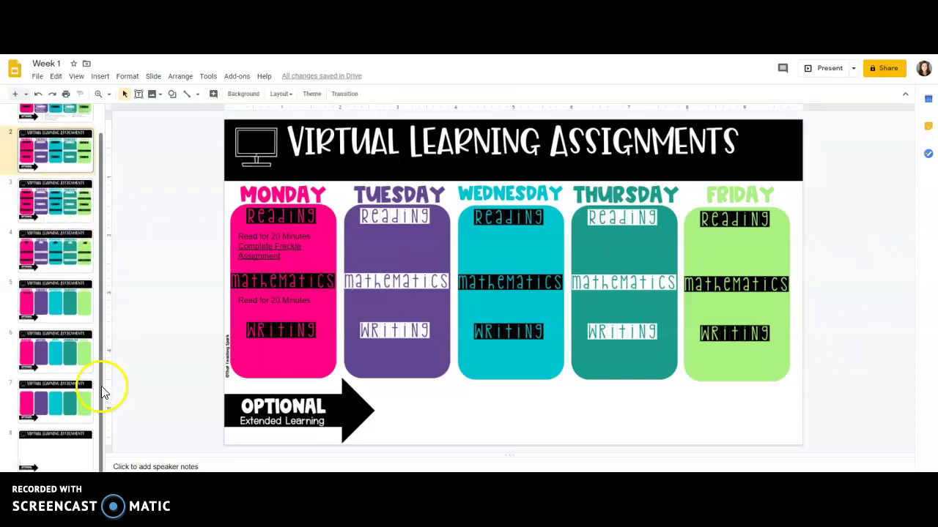
{"action": "scroll", "coordinate": [102, 344], "scroll_direction": "up", "scroll_amount": 1}
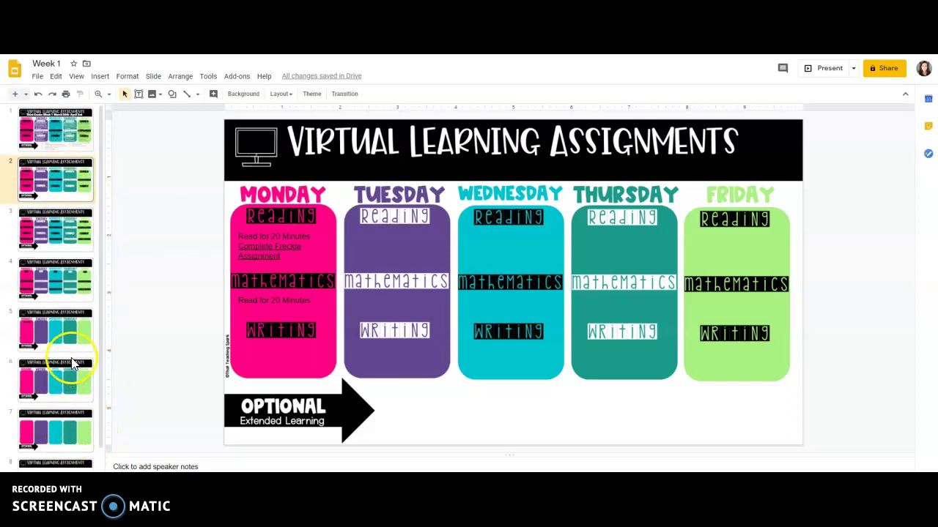
{"action": "scroll", "coordinate": [72, 364], "scroll_direction": "down", "scroll_amount": 1}
{"action": "left_click", "coordinate": [73, 454]}
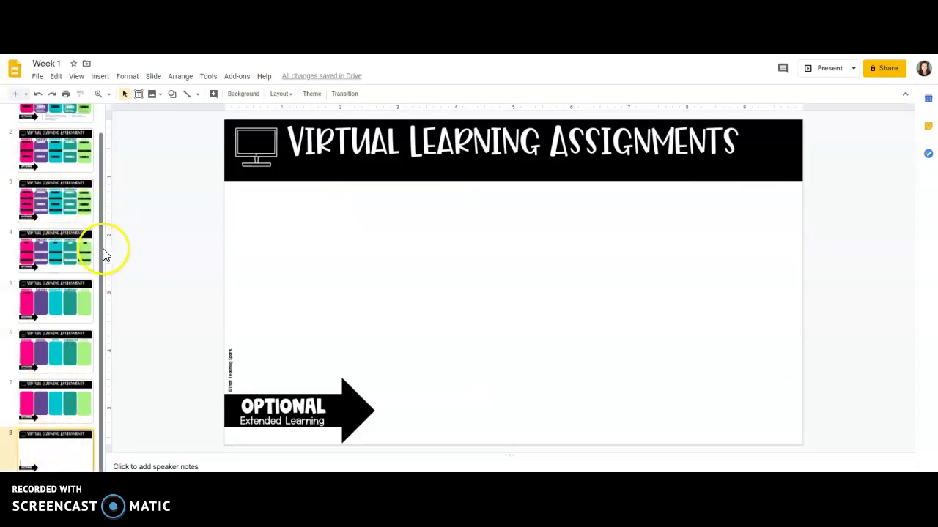
{"action": "left_click_drag", "start_coordinate": [102, 253], "coordinate": [105, 202]}
{"action": "left_click", "coordinate": [70, 192], "text": "shift"}
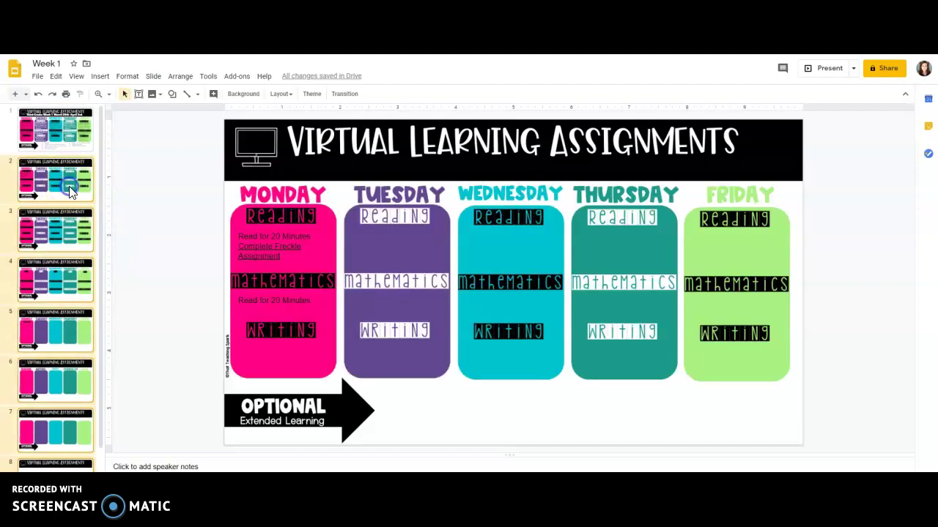
{"action": "right_click", "coordinate": [71, 192]}
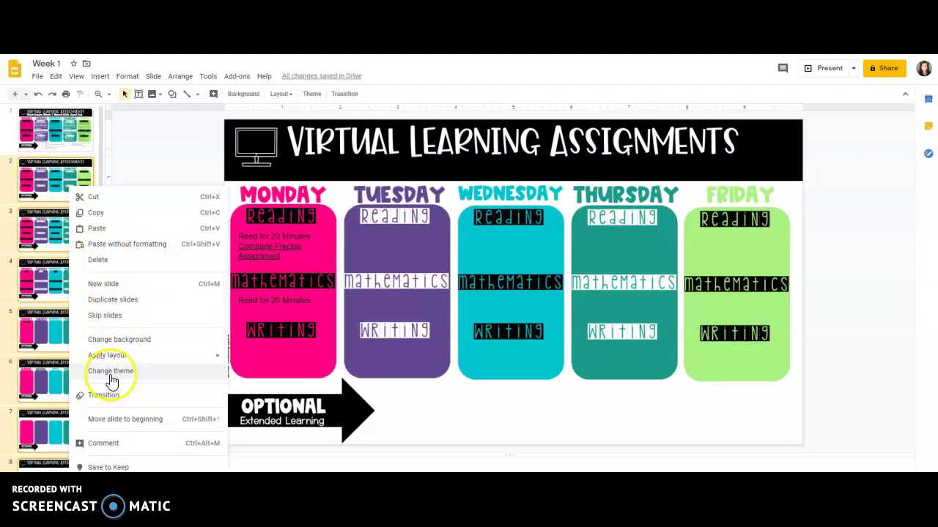
{"action": "left_click", "coordinate": [101, 199]}
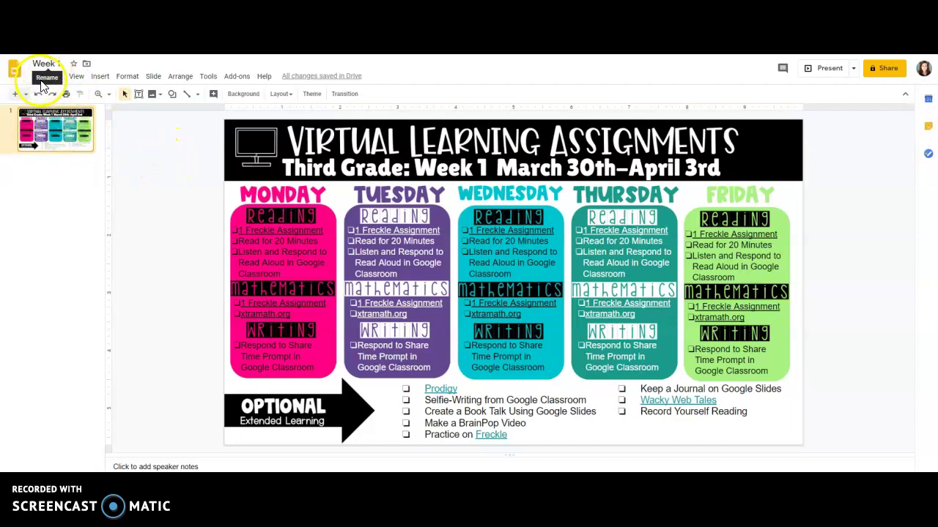
{"action": "left_click", "coordinate": [156, 198]}
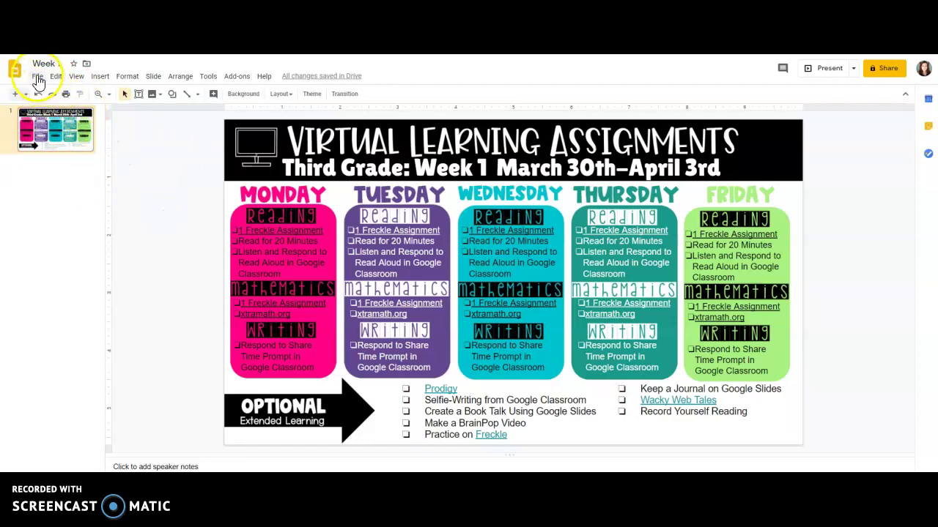
{"action": "left_click", "coordinate": [38, 77]}
{"action": "mouse_move", "coordinate": [125, 167]}
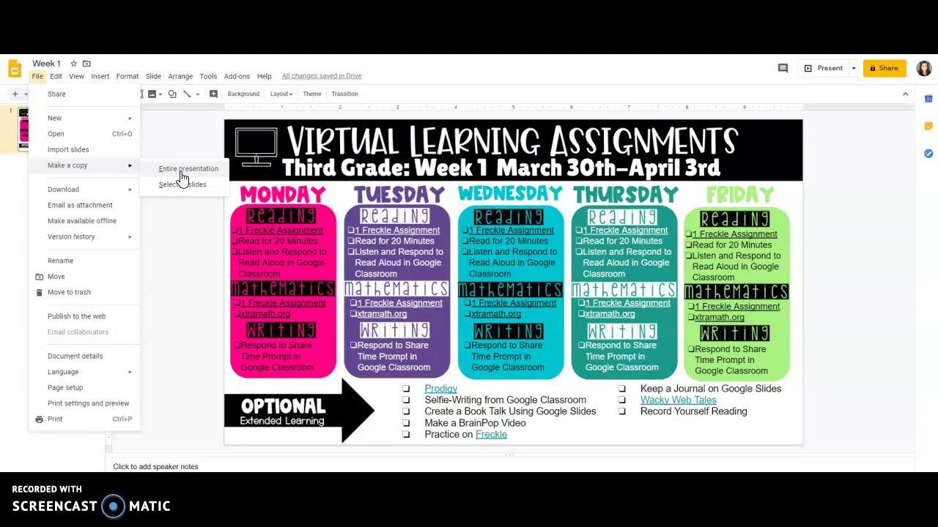
{"action": "left_click", "coordinate": [186, 266]}
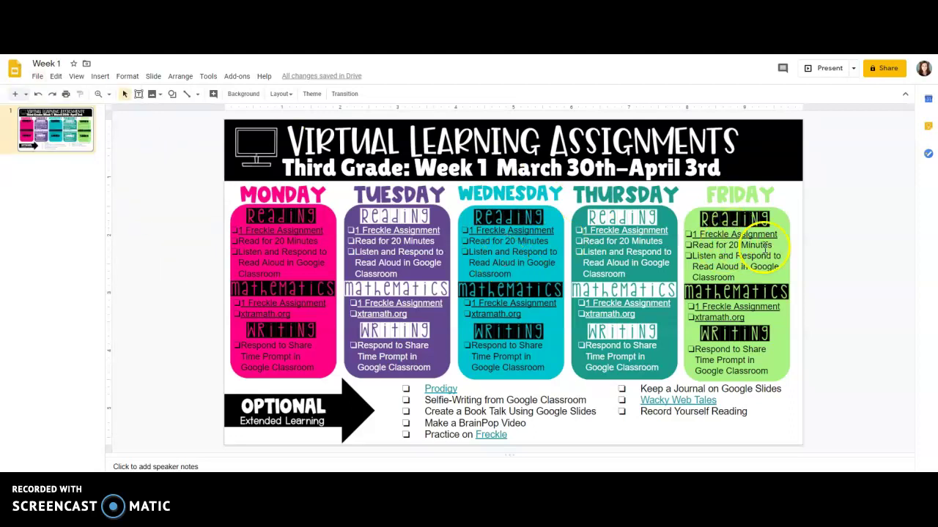
{"action": "left_click", "coordinate": [854, 280]}
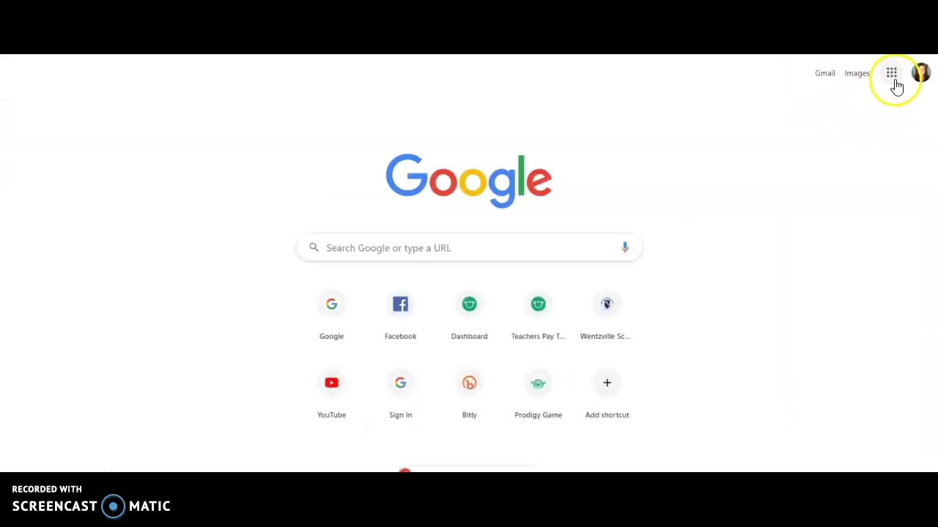
Step: Switch to Google Classroom from the Google apps and open the Classwork page of the Grade 3 digital learning class
{"action": "left_click", "coordinate": [890, 75]}
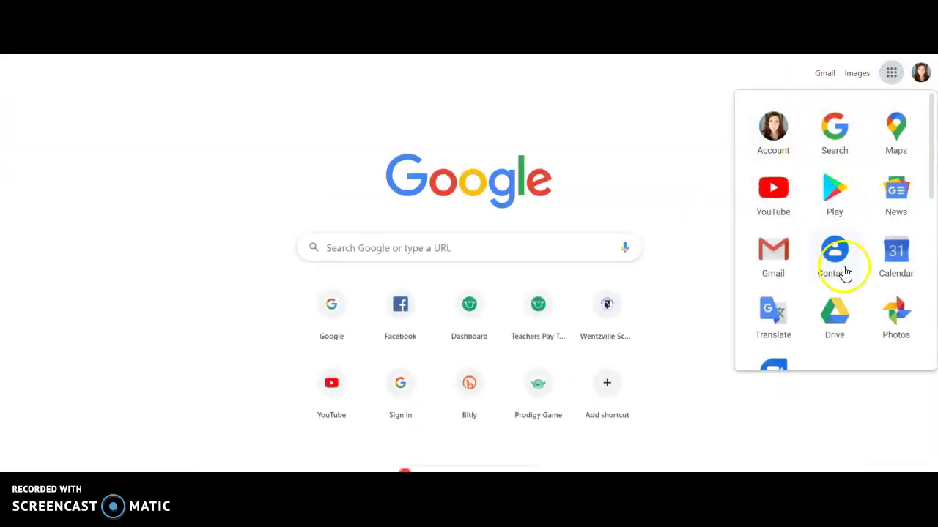
{"action": "scroll", "coordinate": [828, 339], "scroll_direction": "down", "scroll_amount": 6}
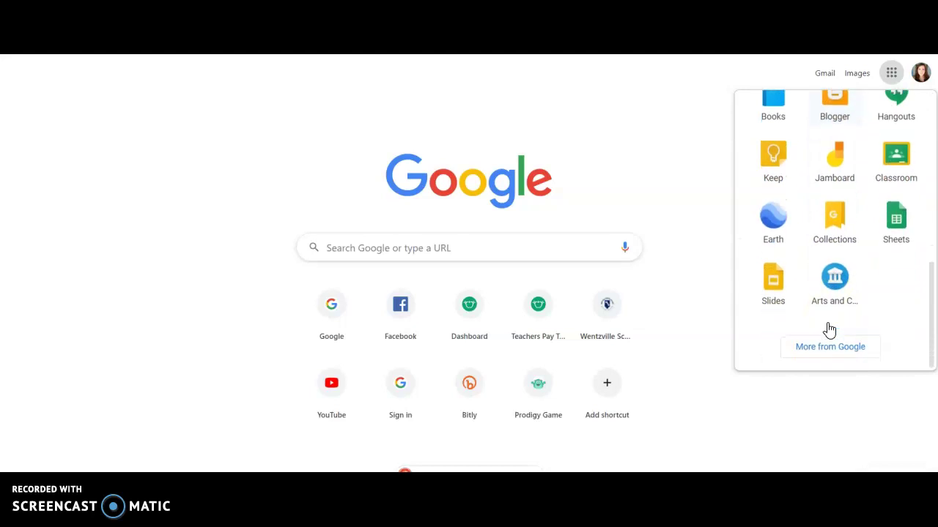
{"action": "scroll", "coordinate": [843, 241], "scroll_direction": "up", "scroll_amount": 5}
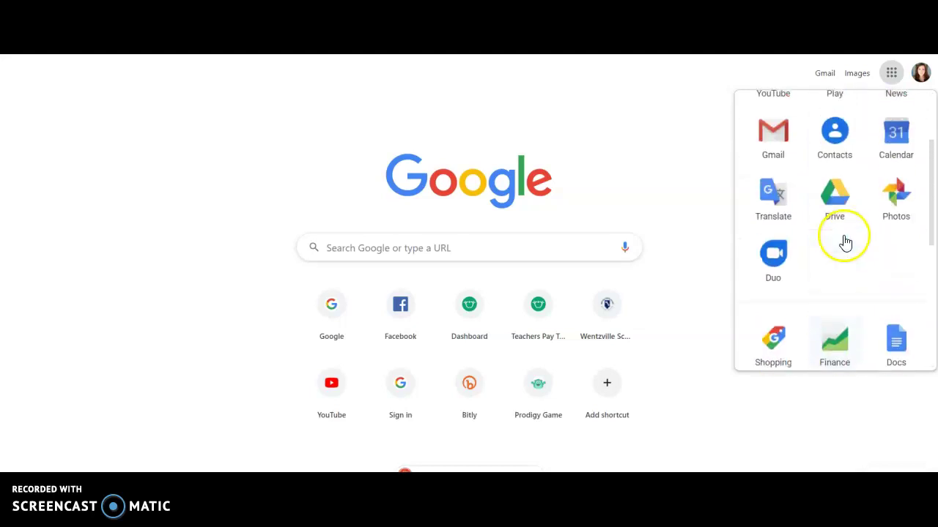
{"action": "scroll", "coordinate": [872, 297], "scroll_direction": "down", "scroll_amount": 3}
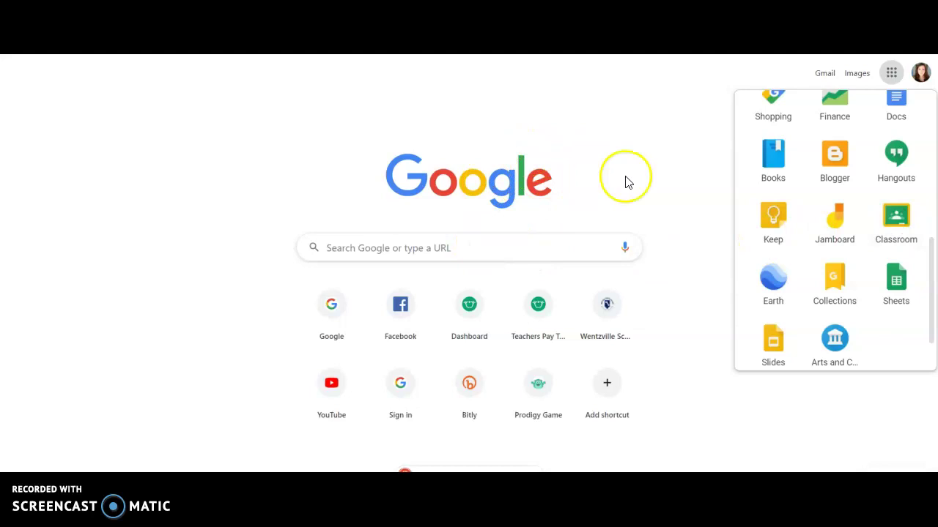
{"action": "left_click", "coordinate": [895, 227]}
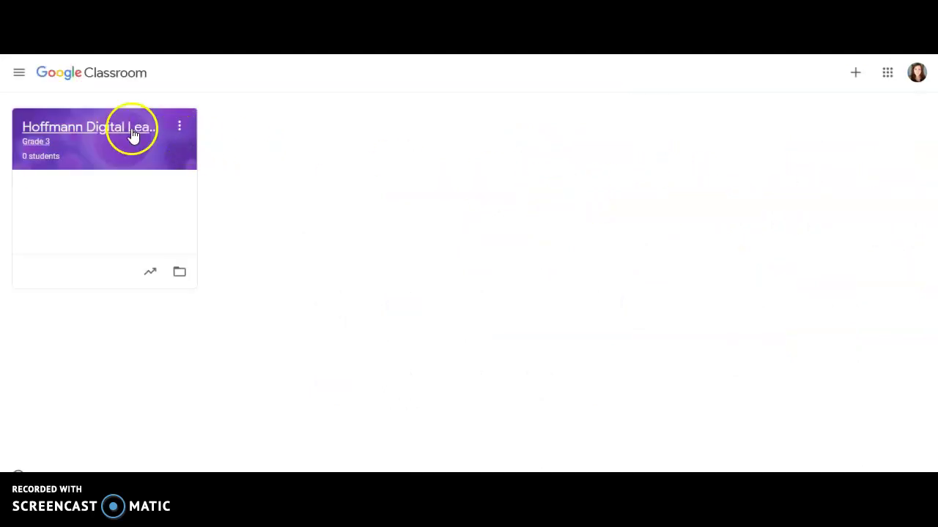
{"action": "double_click", "coordinate": [132, 136]}
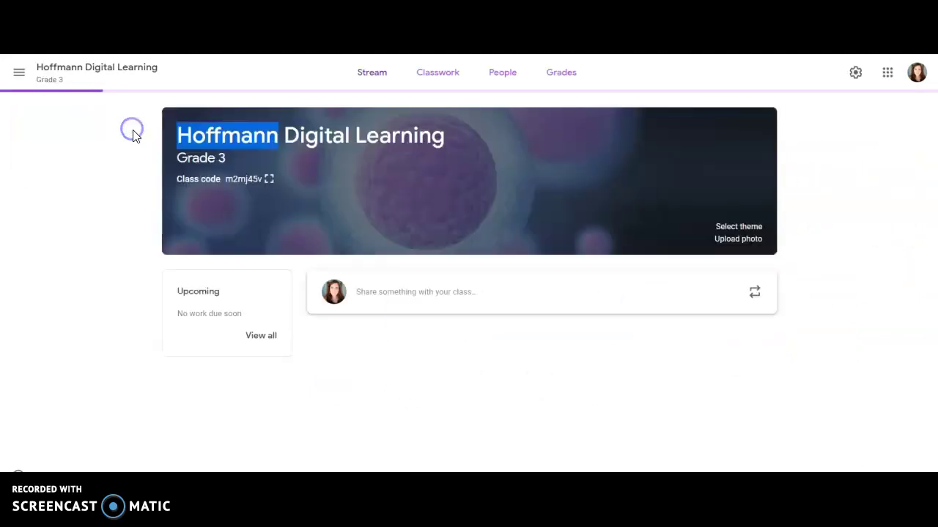
{"action": "left_click", "coordinate": [436, 81]}
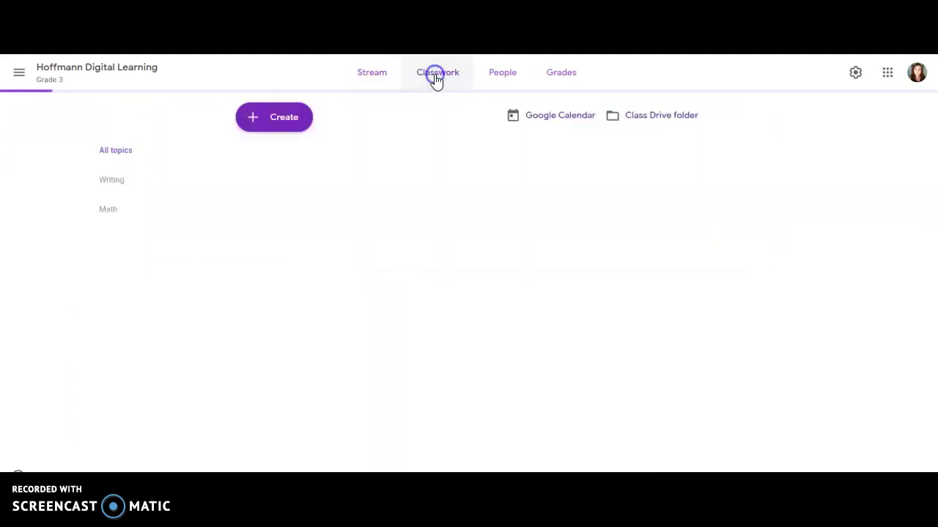
Step: Create a new assignment in the class and title it "Week 1 Checklist"
{"action": "left_click", "coordinate": [284, 121]}
{"action": "left_click", "coordinate": [291, 152]}
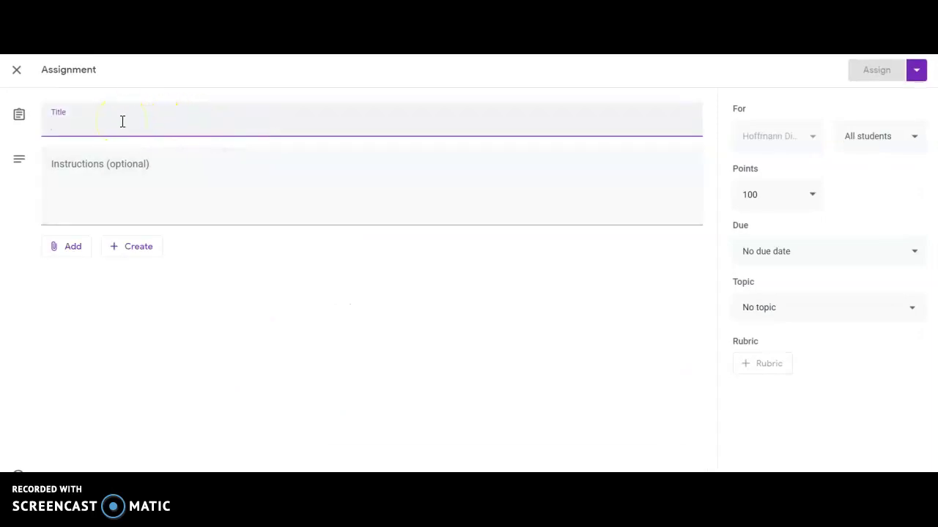
{"action": "type", "text": "Week 1 Checklist"}
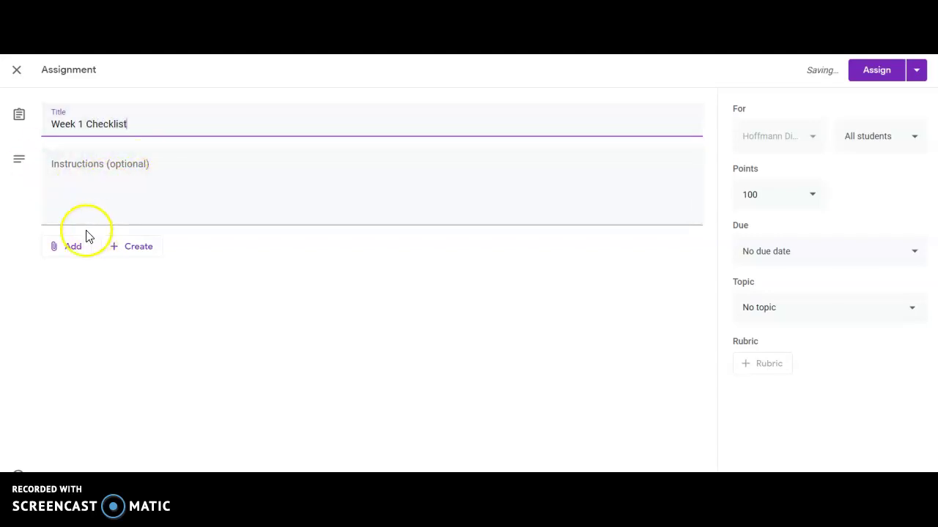
Step: Attach the first recent Week 1 Google Slides file from Google Drive, with a copy made for each student
{"action": "left_click", "coordinate": [73, 253]}
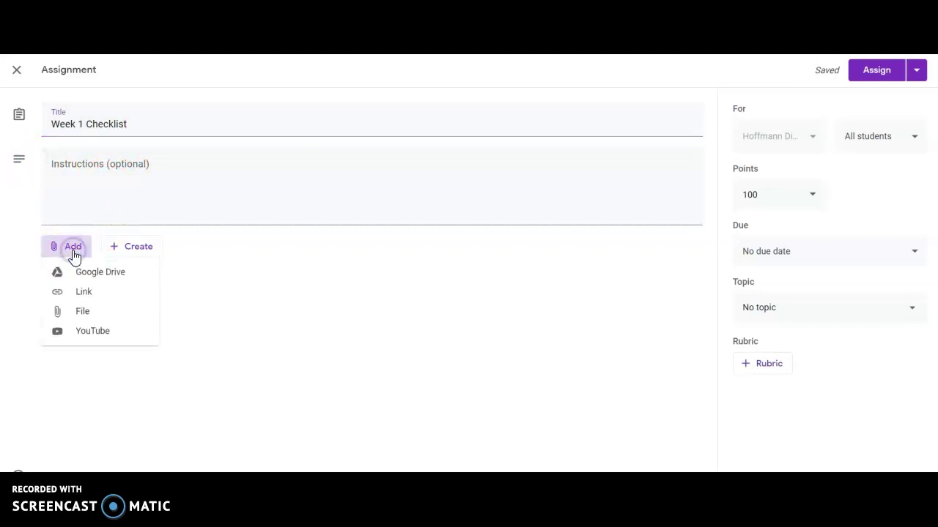
{"action": "left_click", "coordinate": [118, 280]}
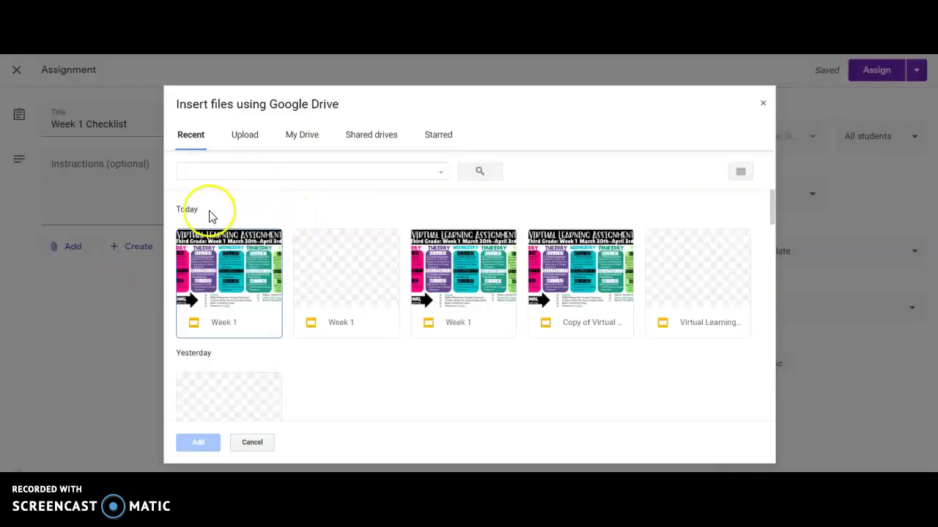
{"action": "left_click", "coordinate": [249, 280]}
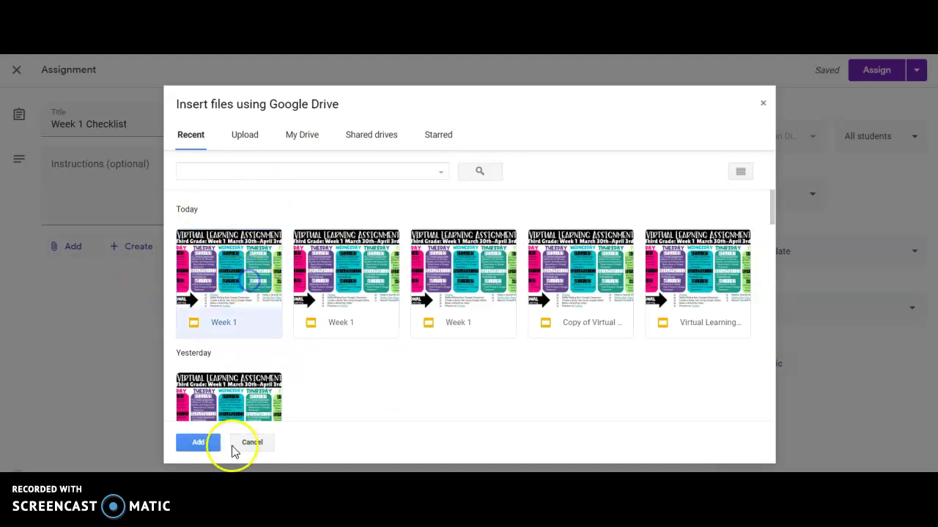
{"action": "left_click", "coordinate": [196, 442]}
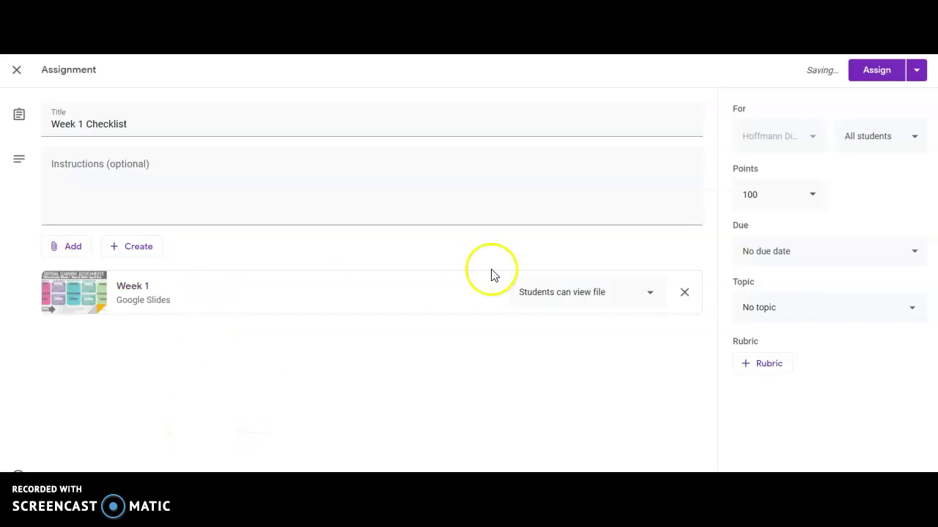
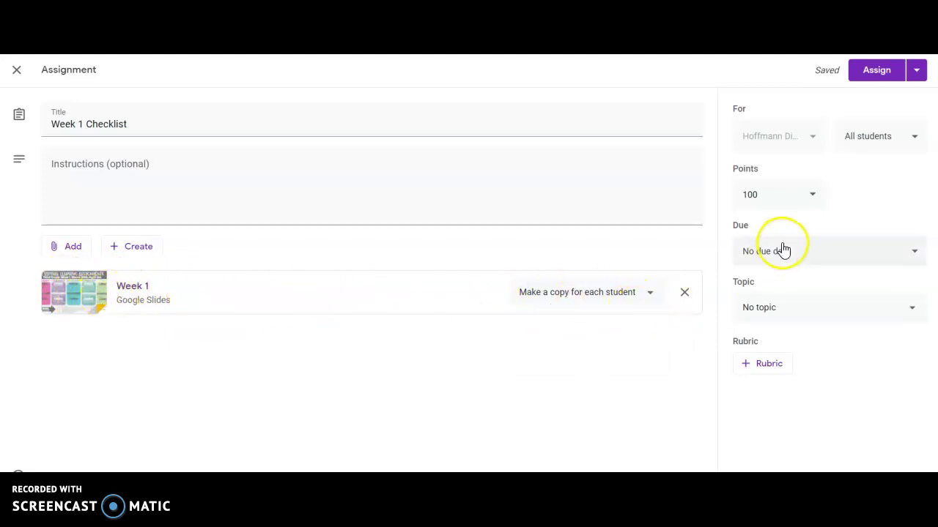
Step: Create a new topic "Week 1" for the assignment and assign it to all students
{"action": "left_click", "coordinate": [824, 313]}
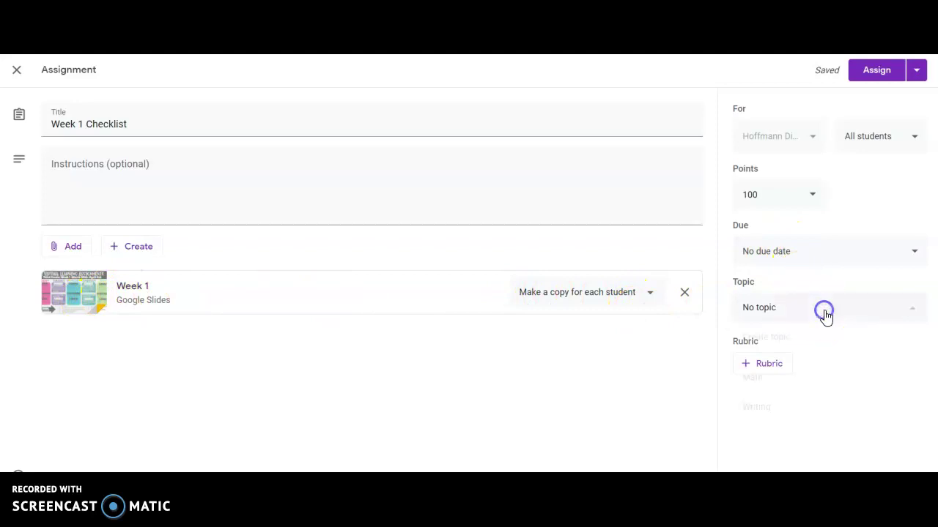
{"action": "left_click", "coordinate": [776, 338]}
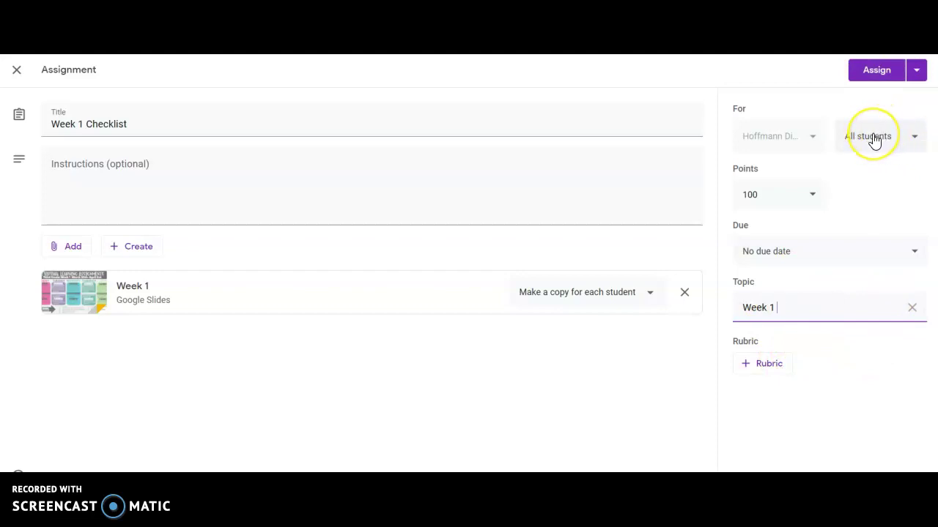
{"action": "left_click", "coordinate": [875, 78]}
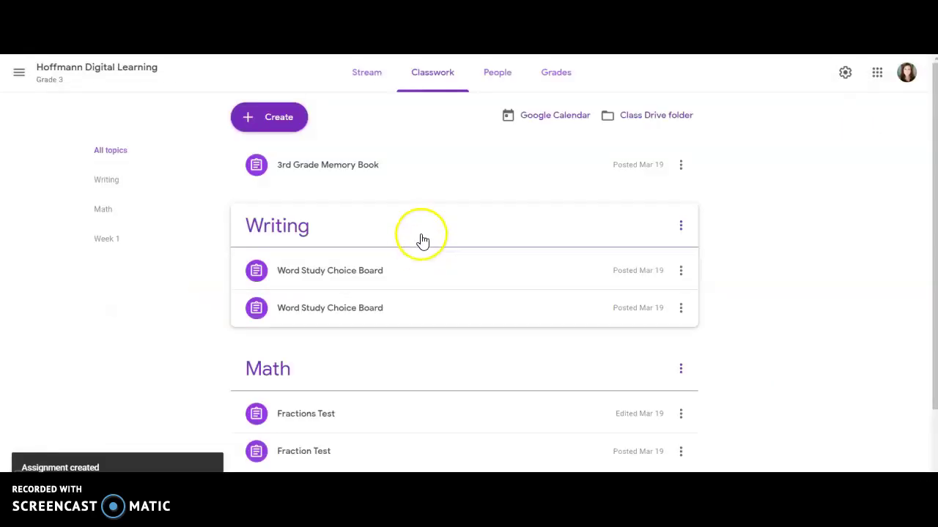
Step: Move the Week 1 topic up above Math and Writing, and expand its Week 1 Checklist assignment
{"action": "scroll", "coordinate": [473, 264], "scroll_direction": "down", "scroll_amount": 2}
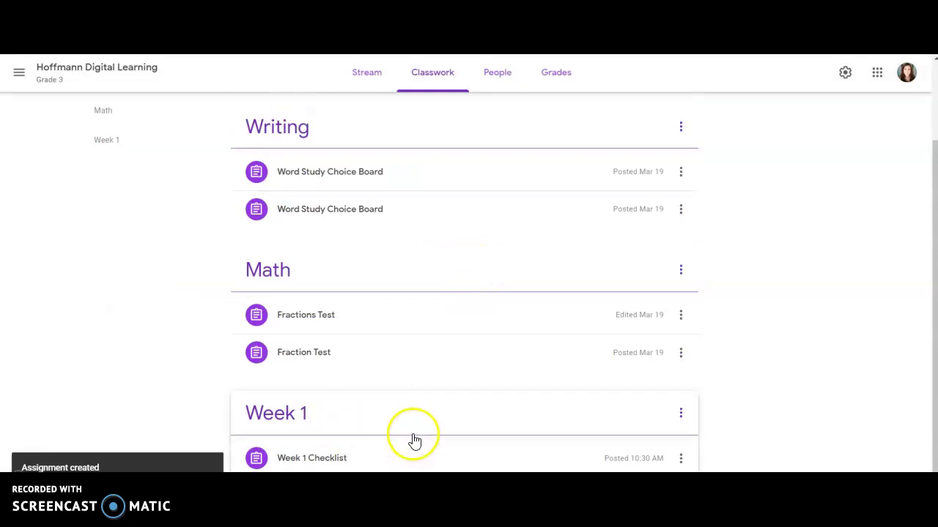
{"action": "scroll", "coordinate": [410, 440], "scroll_direction": "up", "scroll_amount": 2}
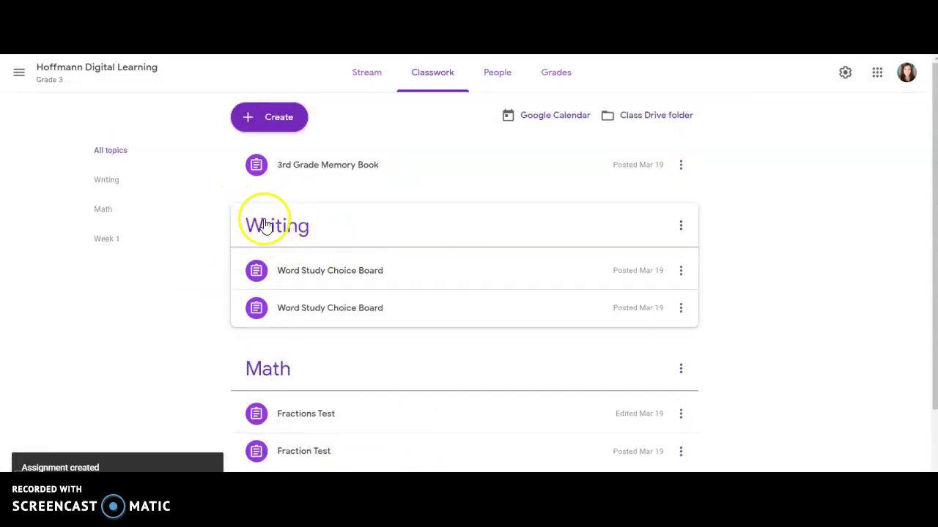
{"action": "scroll", "coordinate": [443, 312], "scroll_direction": "down", "scroll_amount": 2}
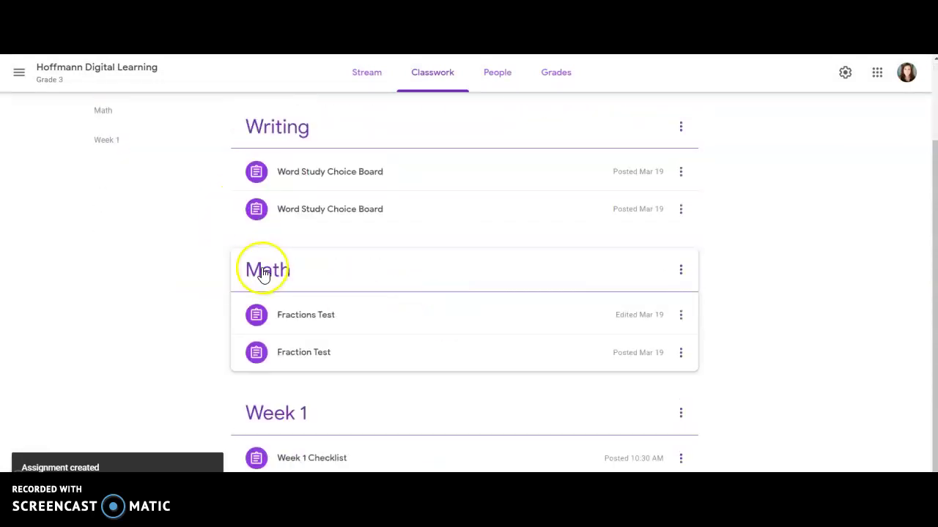
{"action": "left_click", "coordinate": [681, 415]}
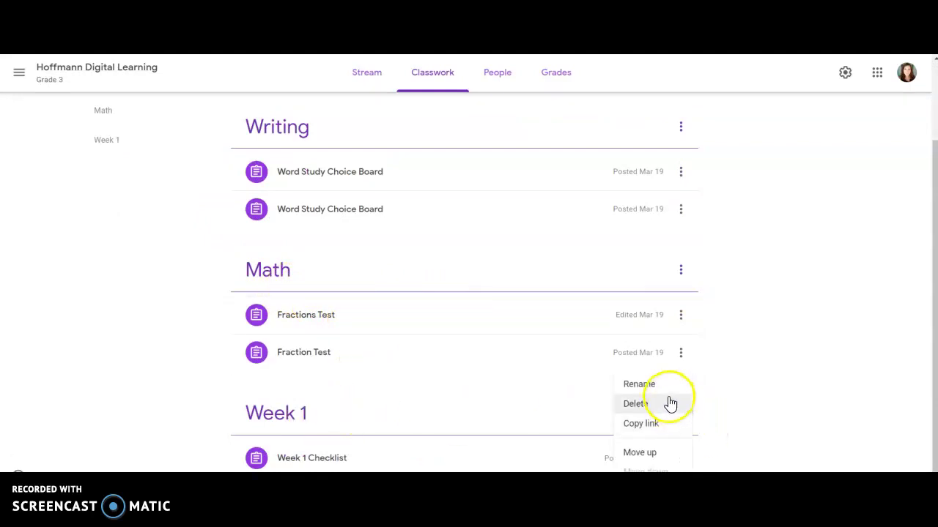
{"action": "left_click", "coordinate": [641, 453]}
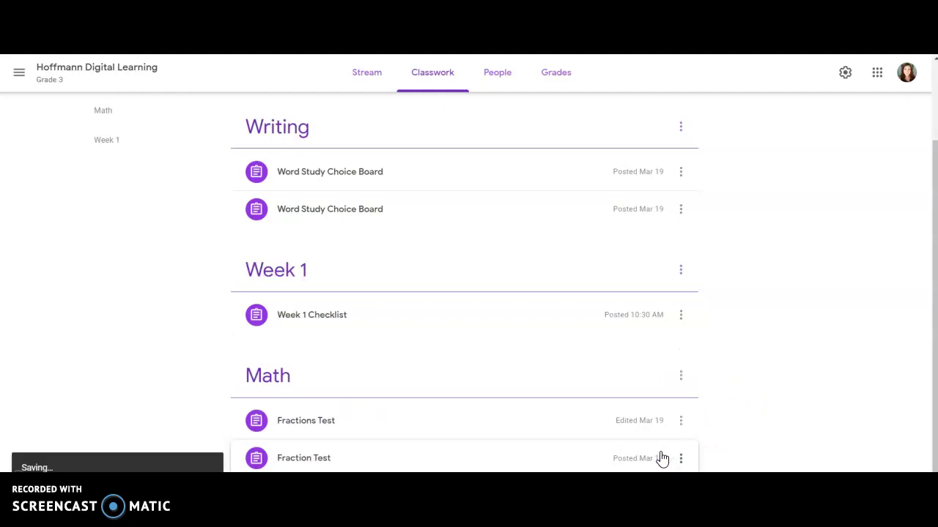
{"action": "left_click", "coordinate": [681, 270]}
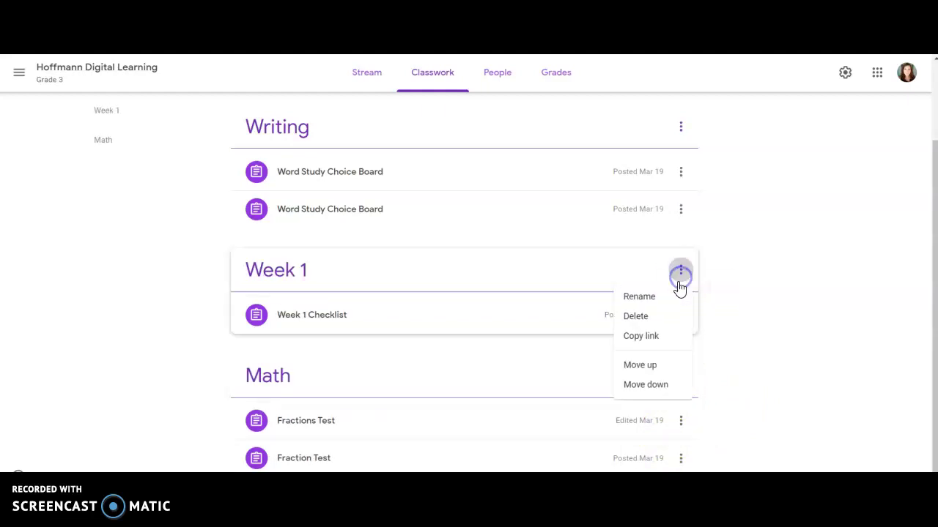
{"action": "left_click", "coordinate": [663, 365]}
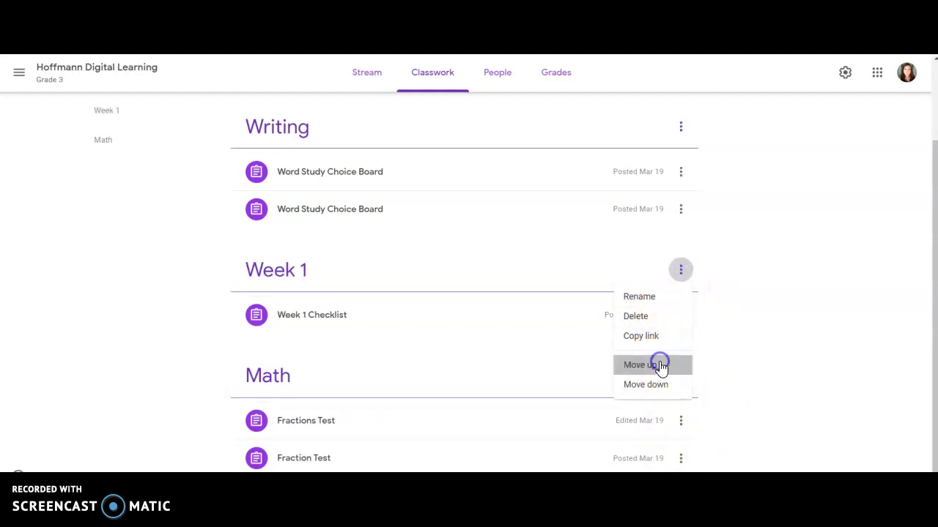
{"action": "scroll", "coordinate": [718, 314], "scroll_direction": "up", "scroll_amount": 2}
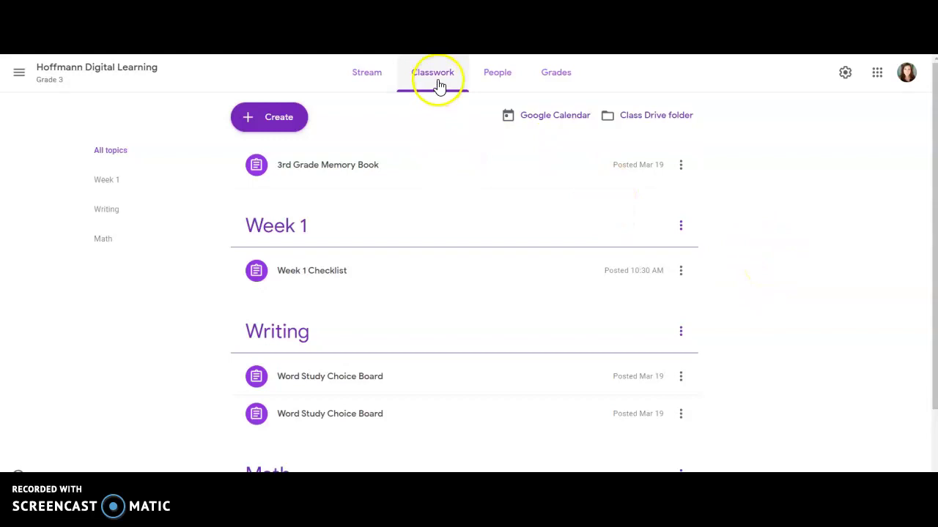
{"action": "left_click", "coordinate": [328, 271]}
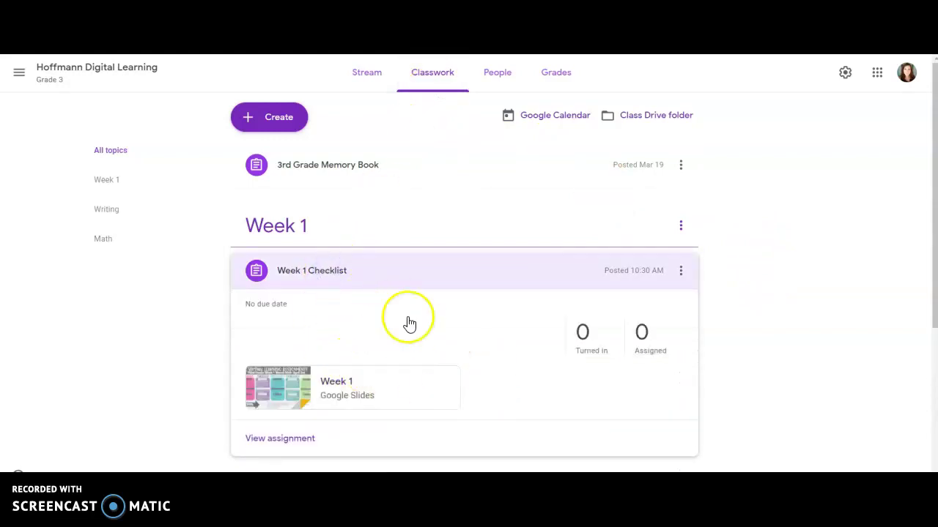